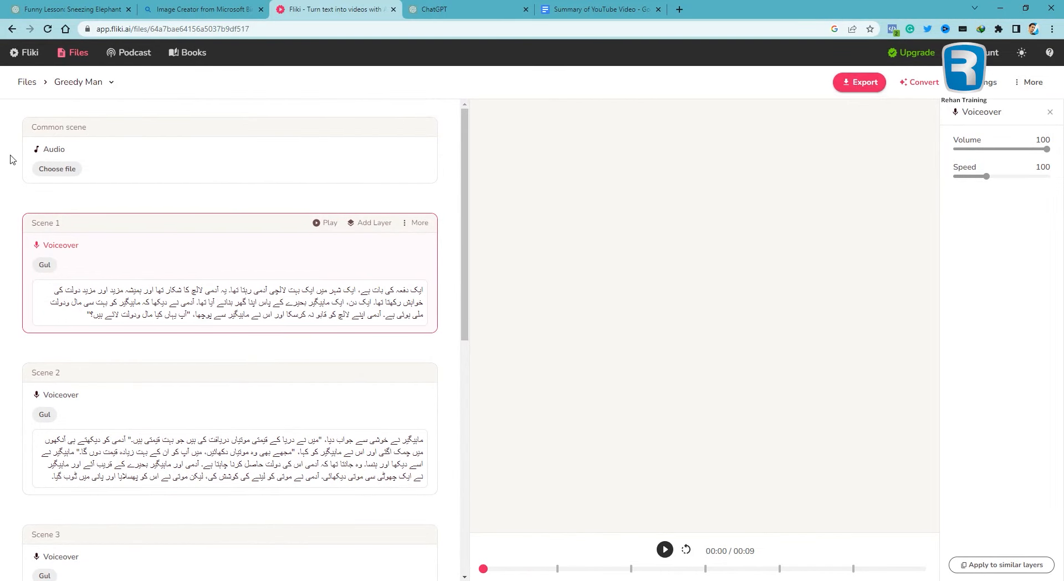
Step: Export the Greedy Man voiceover and download it as an audio file
click(865, 87)
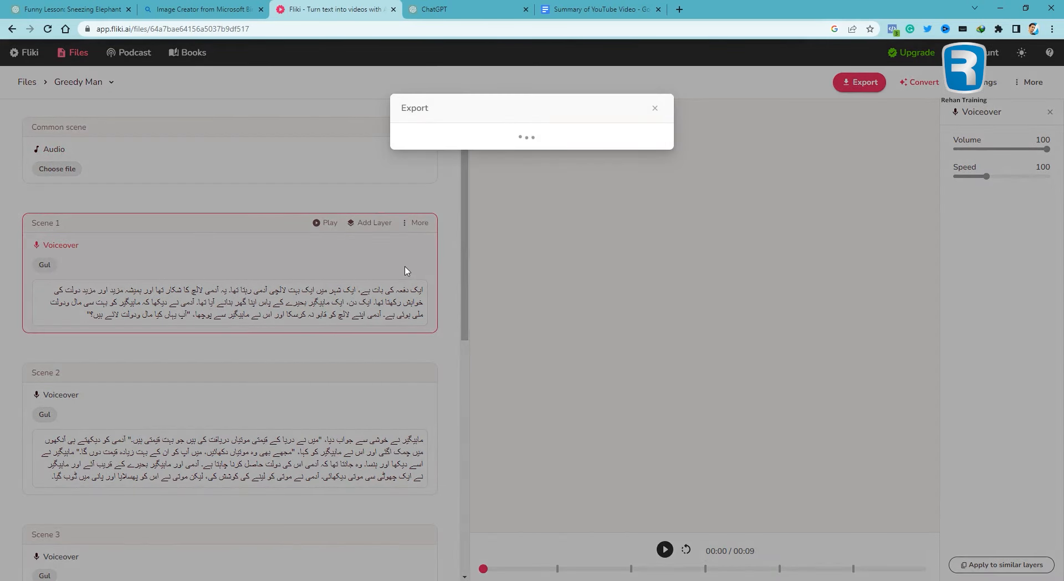
click(531, 179)
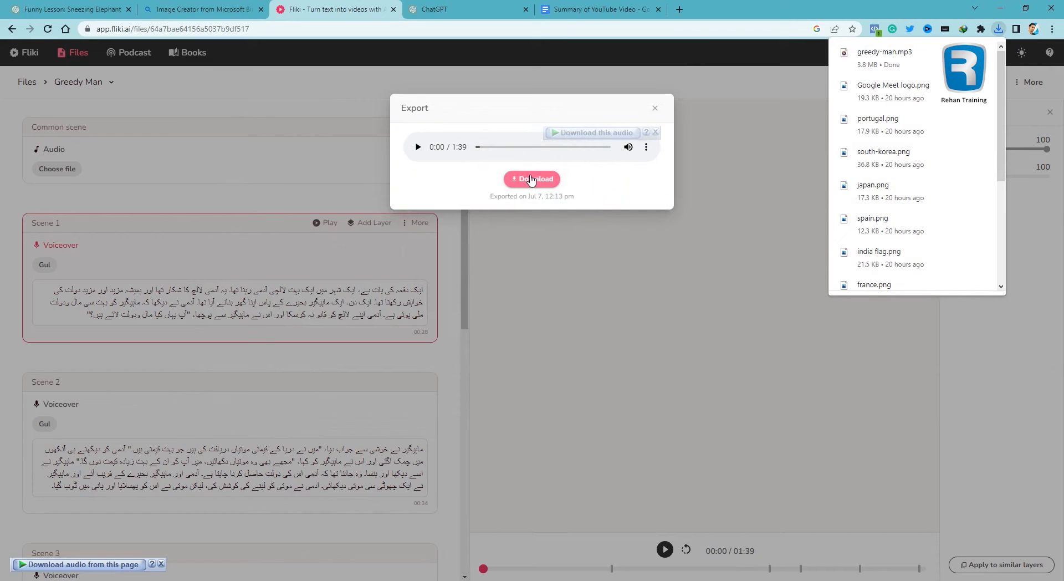
click(591, 370)
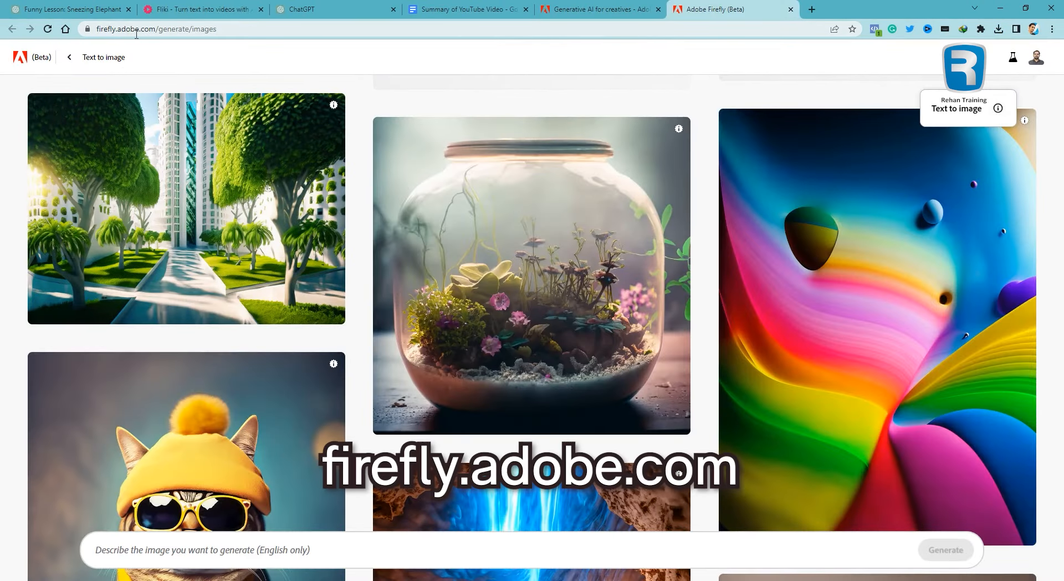
Step: Browse the sample images and their prompts in the Adobe Firefly text-to-image gallery
mouse_move(318, 107)
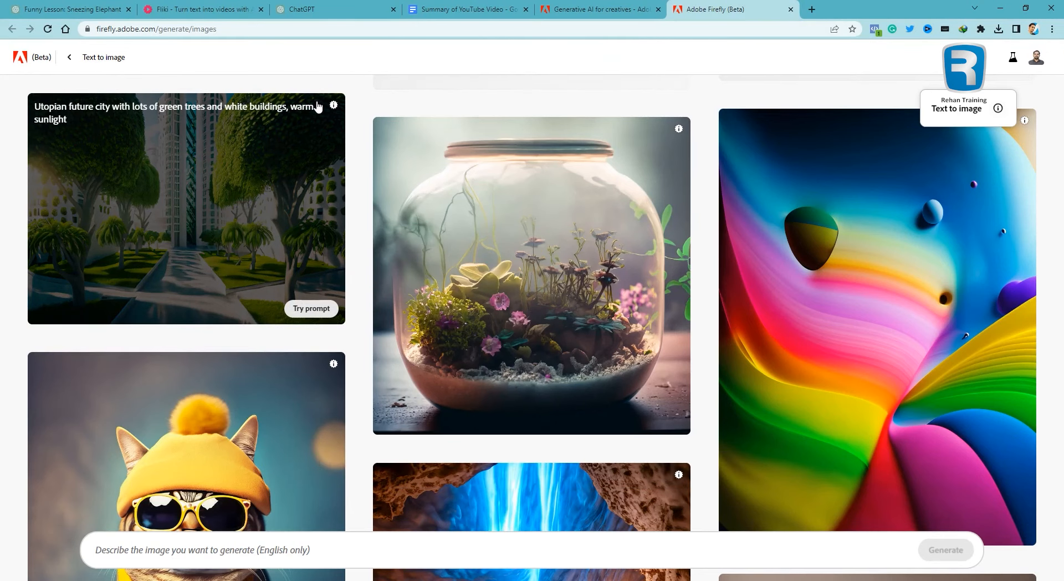
mouse_move(451, 310)
scroll(668, 370, up, 3)
scroll(669, 369, down, 7)
scroll(668, 369, down, 3)
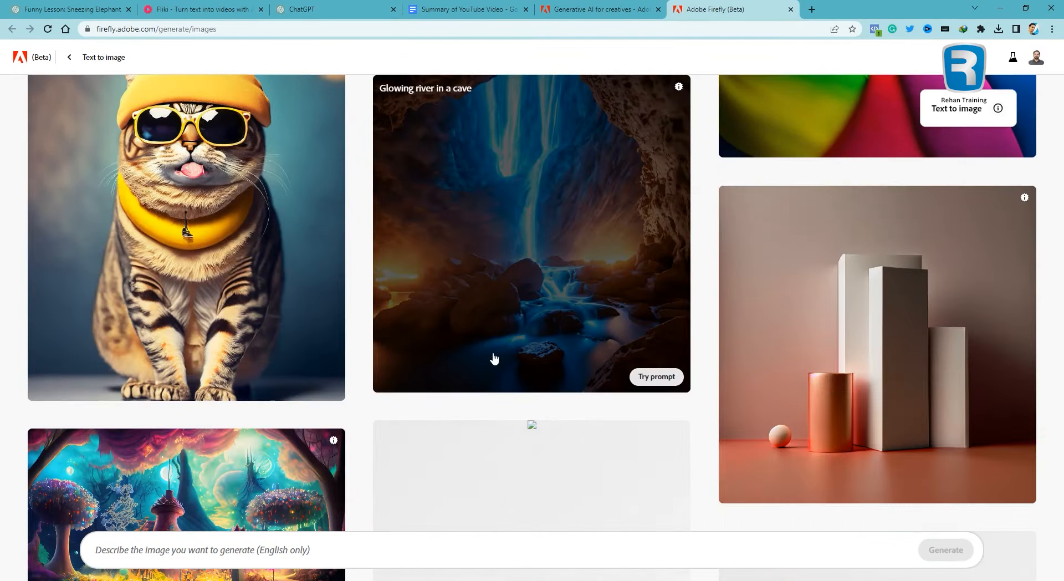
scroll(505, 333, up, 5)
scroll(506, 332, down, 15)
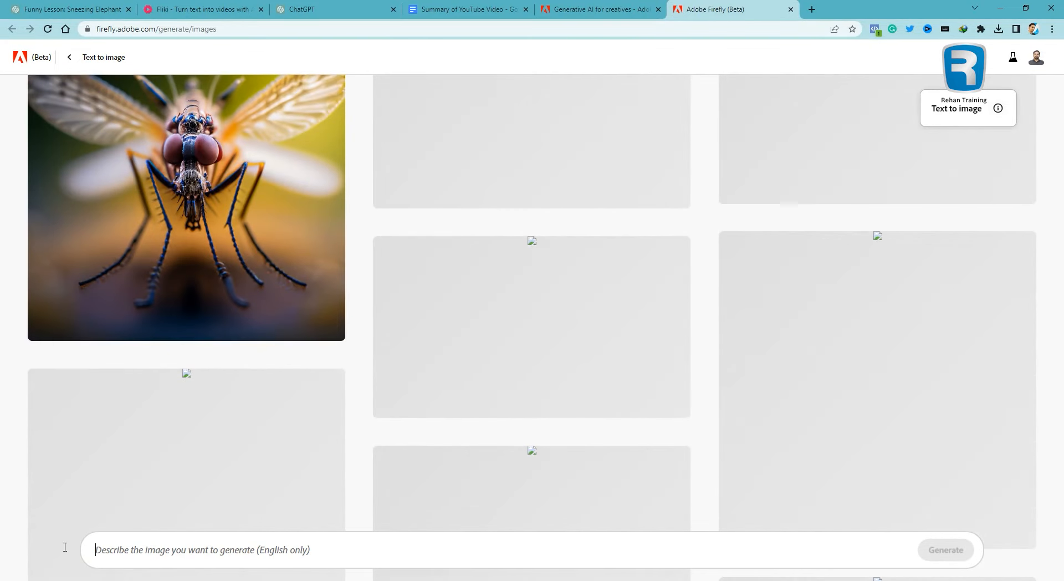
Step: Generate images from the prompt "a 25 year old Pakistani man sitting outside his shop in Karachi. He looks weird."
click(102, 550)
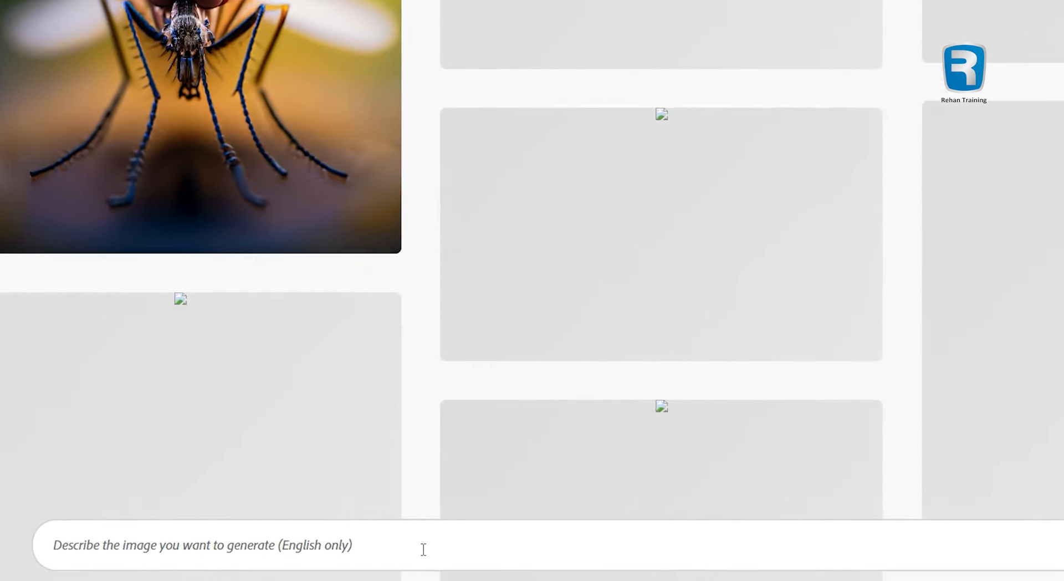
text(a 25 )
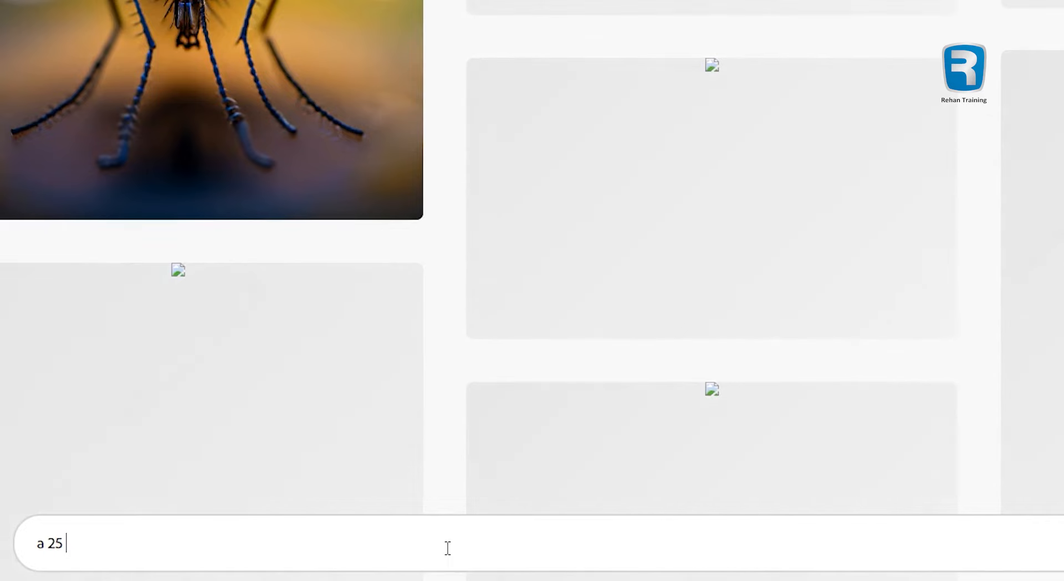
text(YEAR)
key(BackSpace)
key(BackSpace)
key(BackSpace)
text(year old Pak)
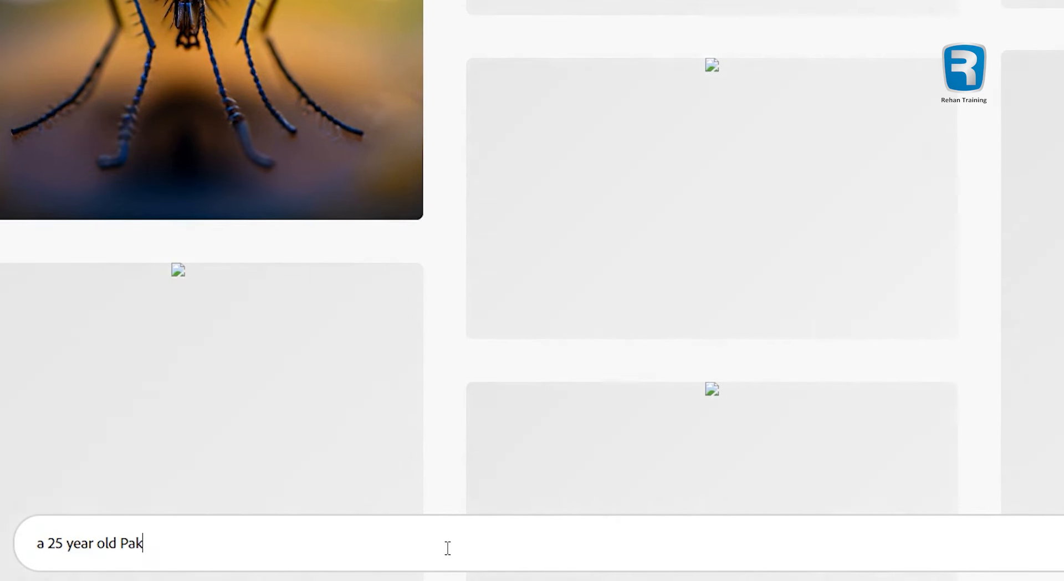
text(istani man s)
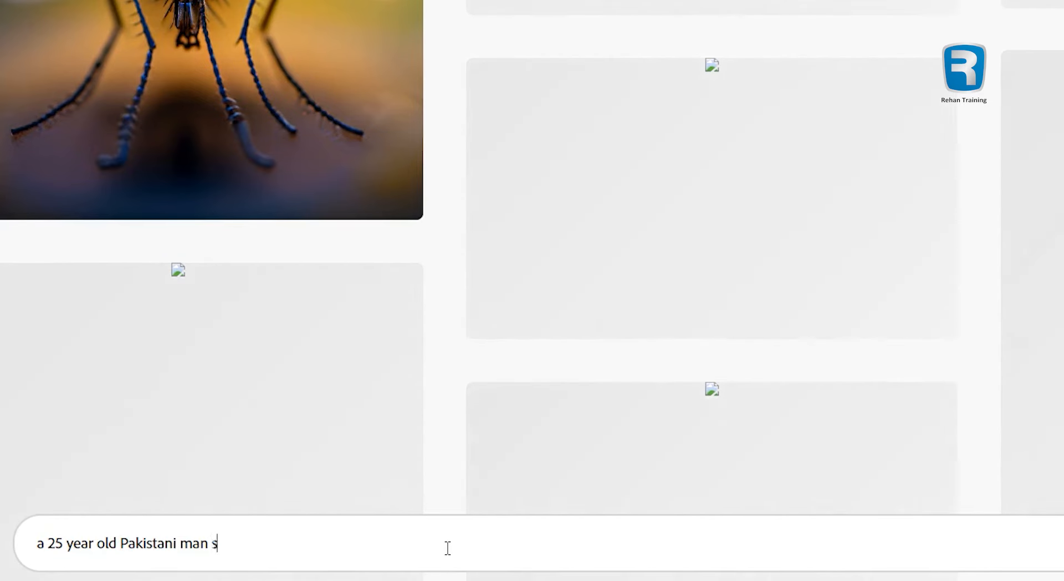
text(itti)
text(on)
key(BackSpace)
key(BackSpace)
text(ng outsi)
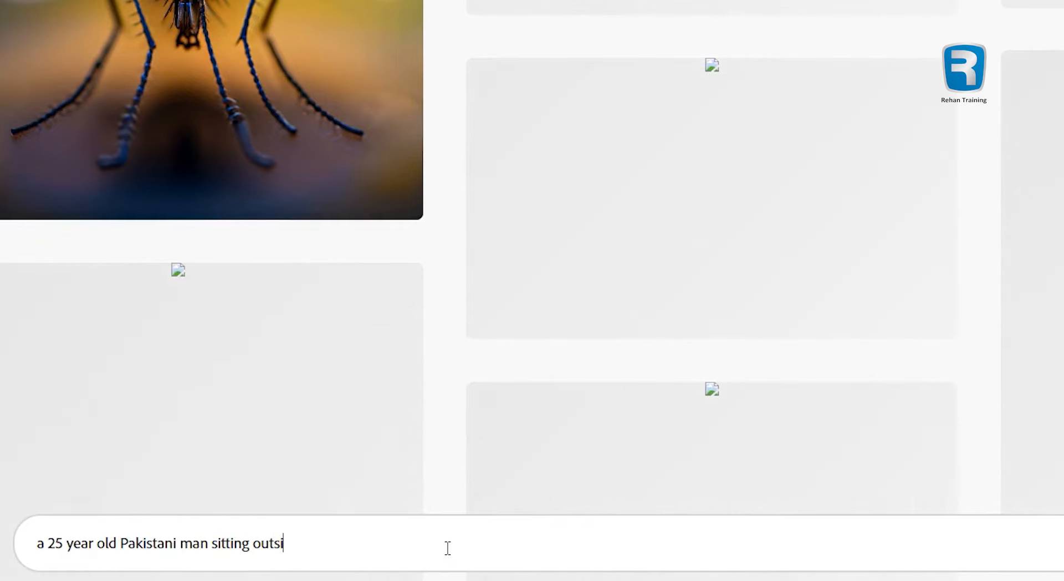
text(de his shop)
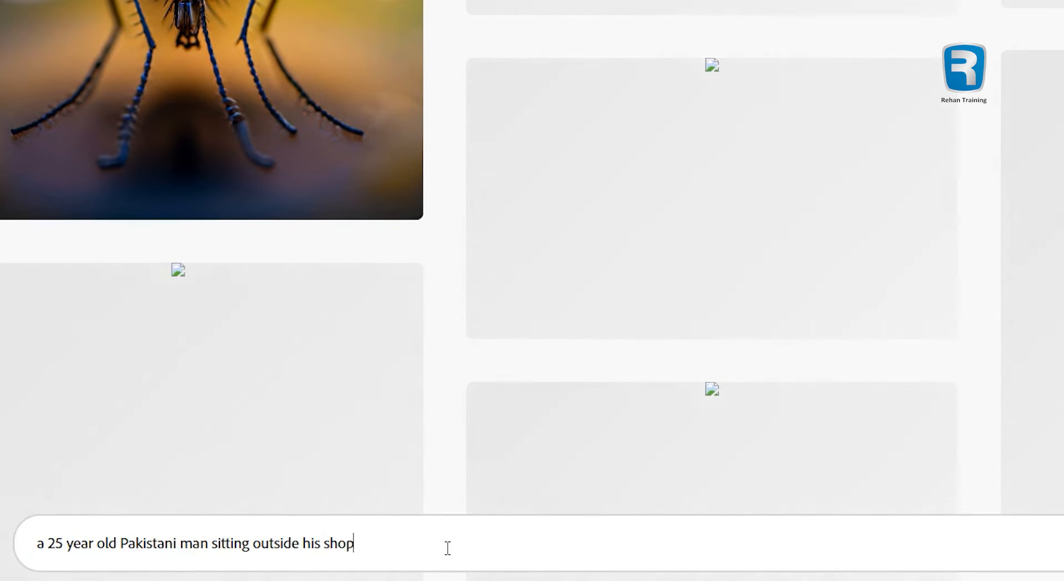
text( in Karachi. He llo)
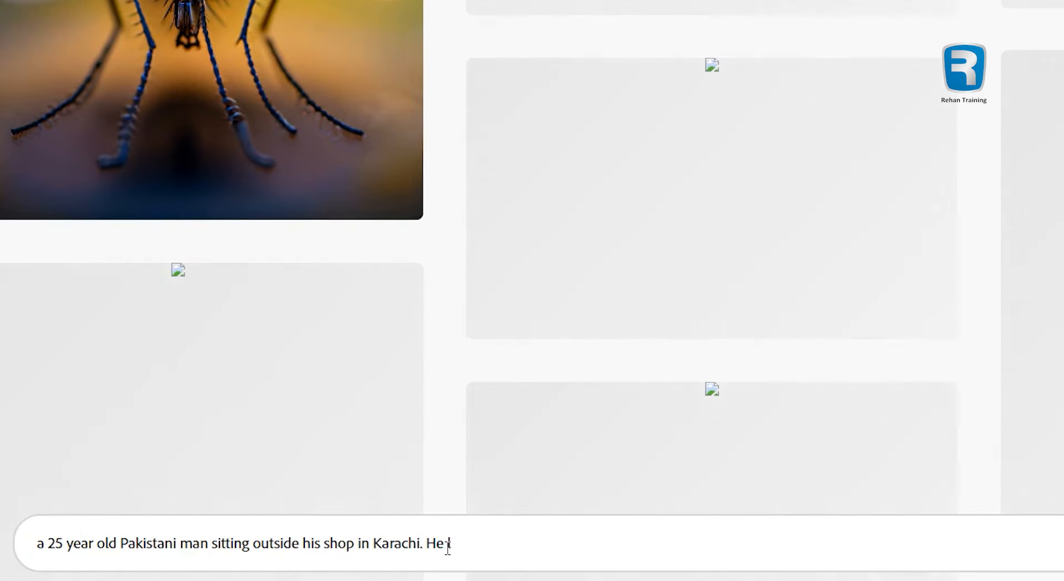
text(ooks weird.)
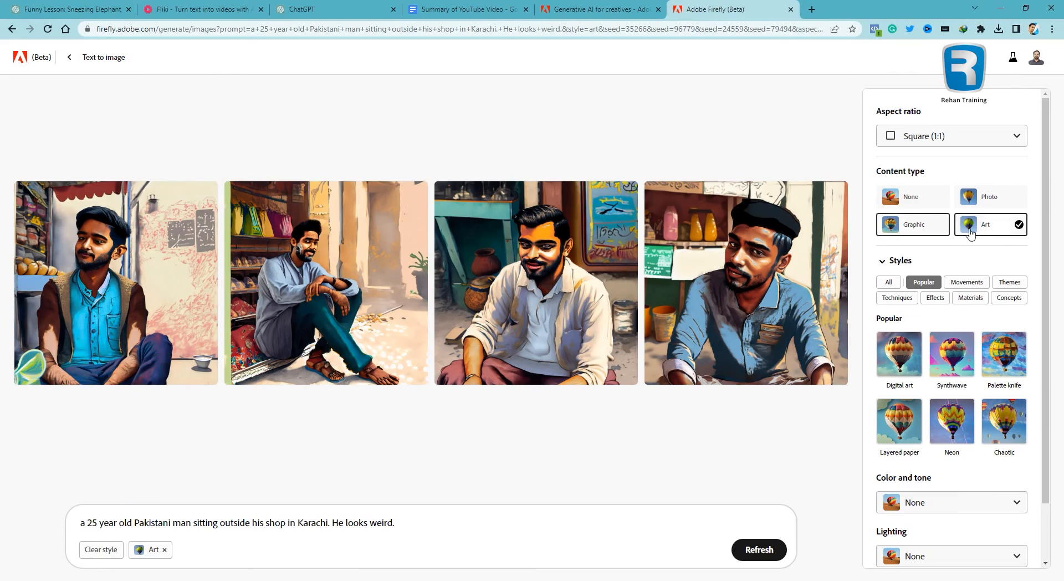
Step: Set the images' aspect ratio to Widescreen (16:9) and the composition to Narrow depth of field
click(930, 139)
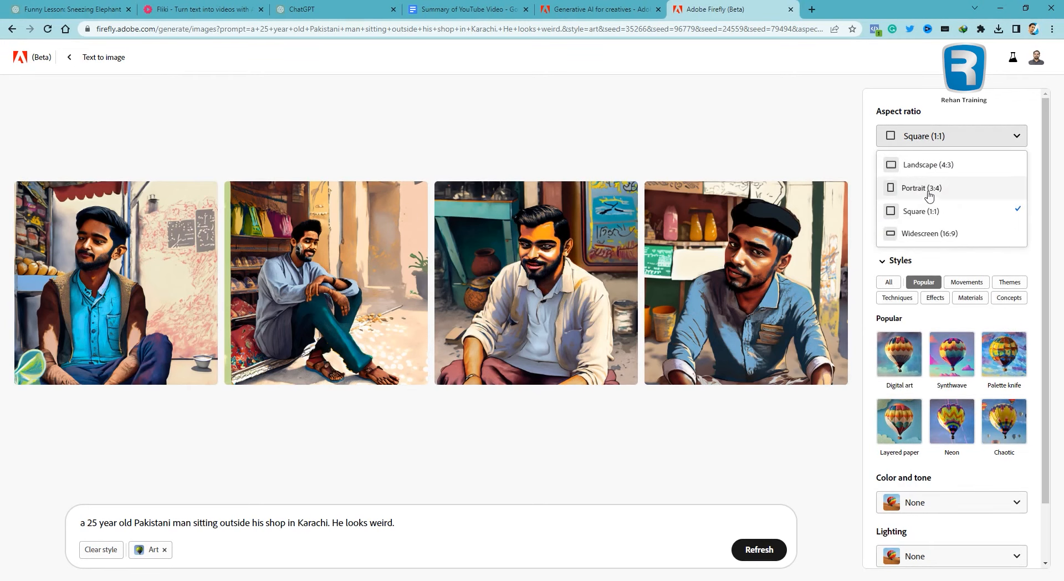
click(923, 234)
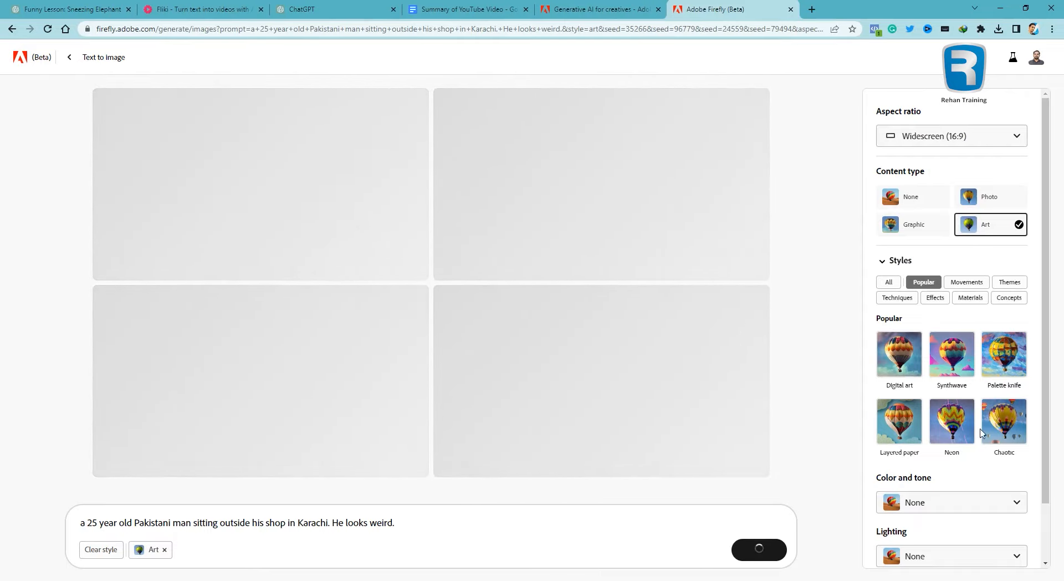
scroll(989, 355, down, 1)
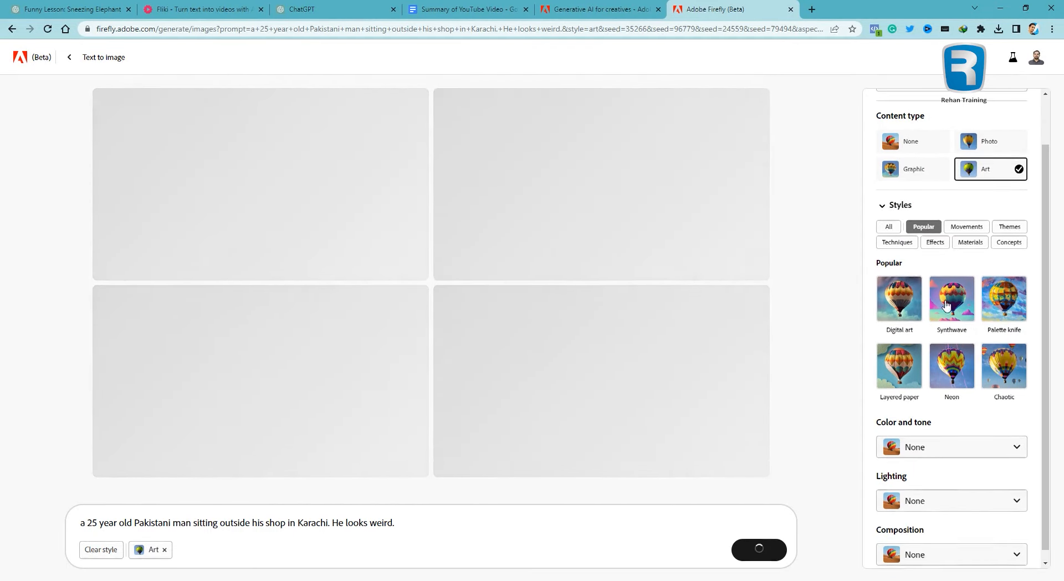
scroll(992, 343, down, 1)
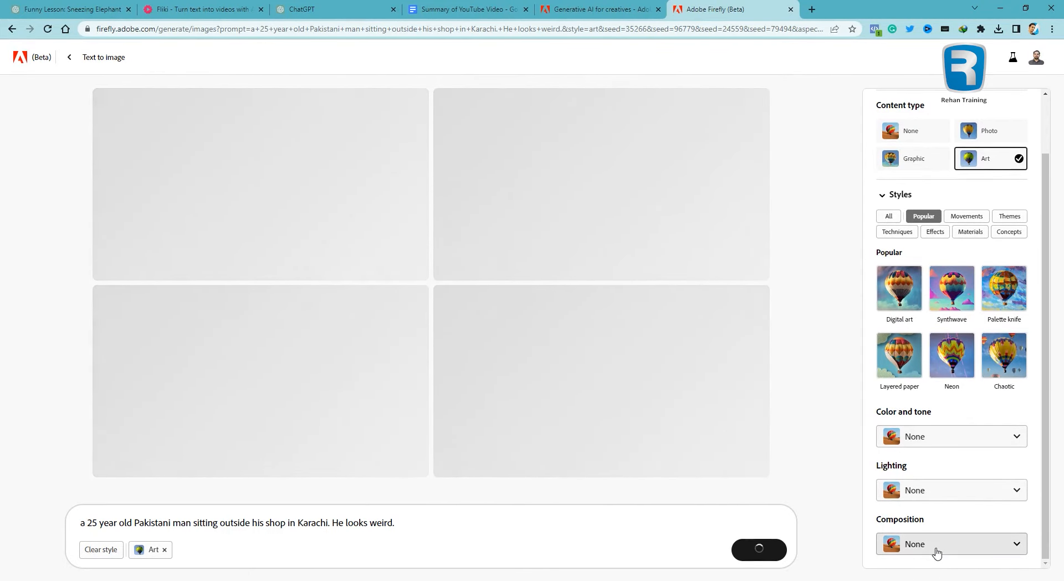
click(936, 548)
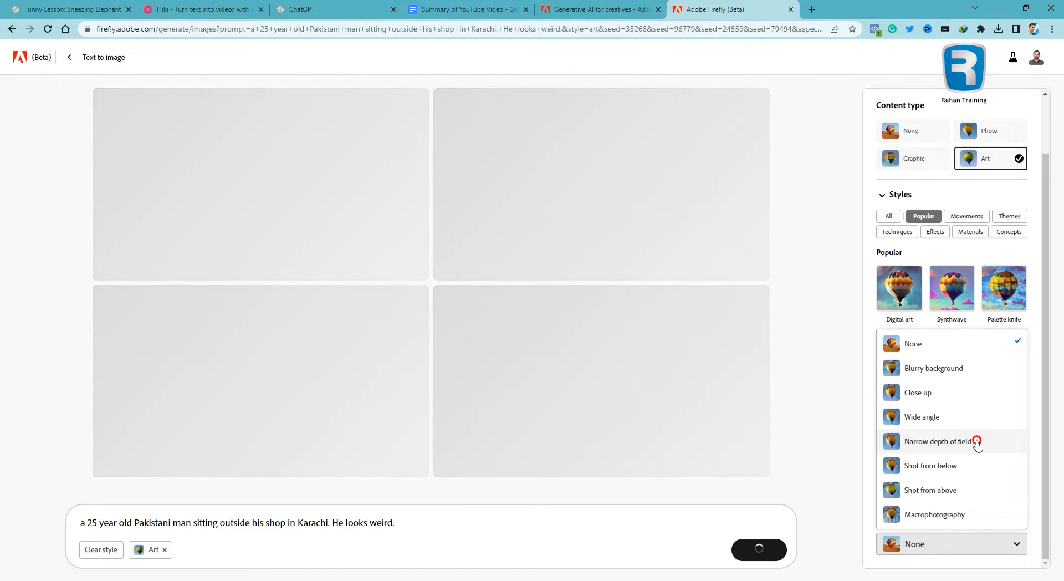
click(977, 444)
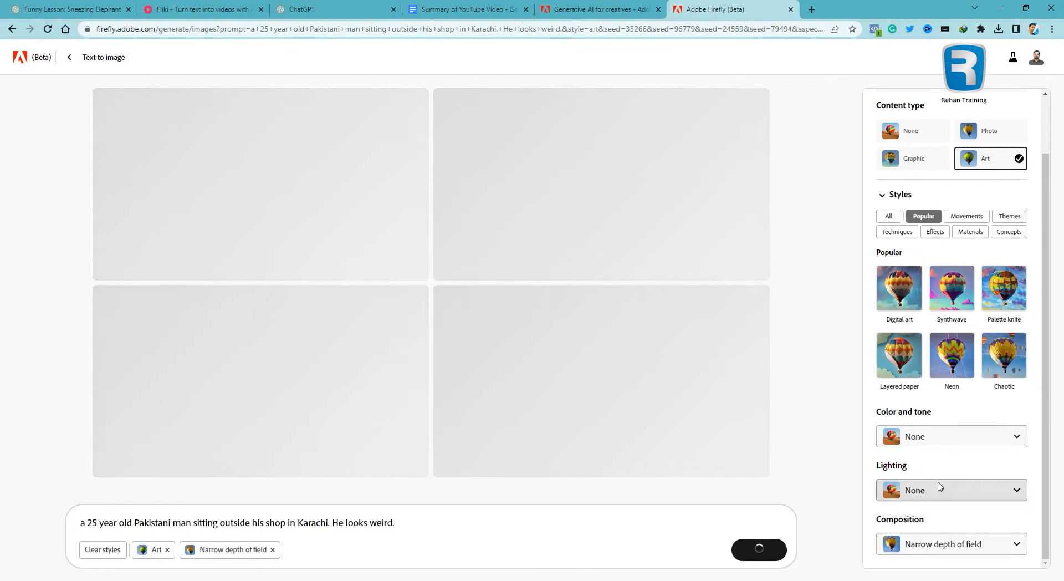
Step: Look through the lighting options without choosing one and set the color and tone to Vibrant color
click(939, 491)
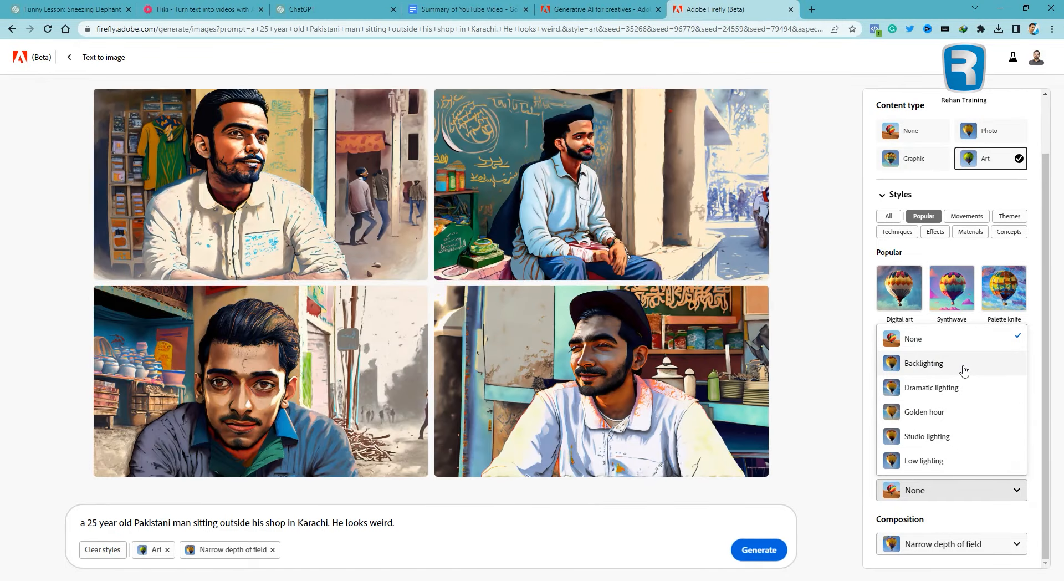
click(869, 426)
click(923, 439)
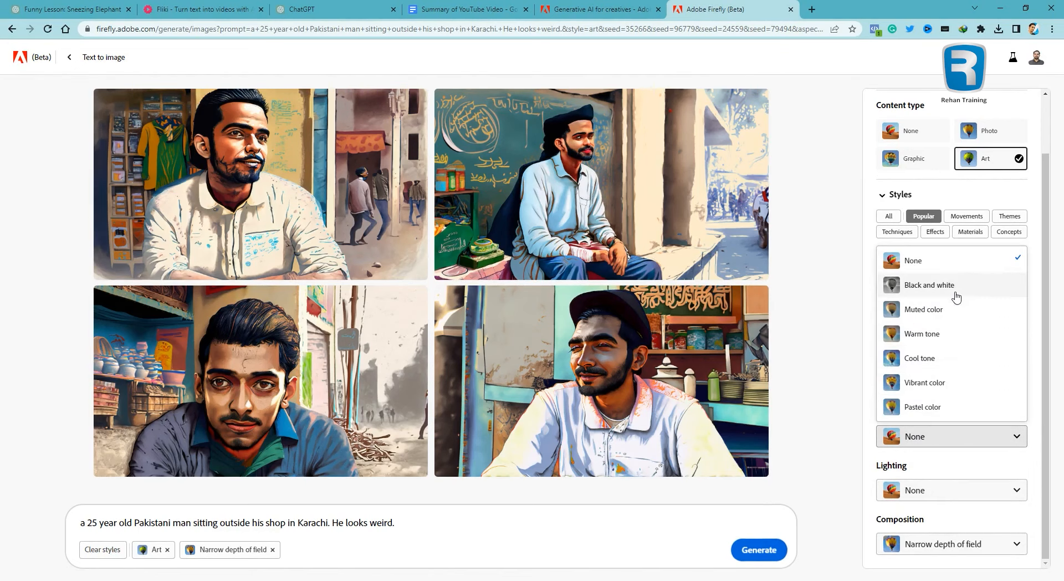
click(940, 382)
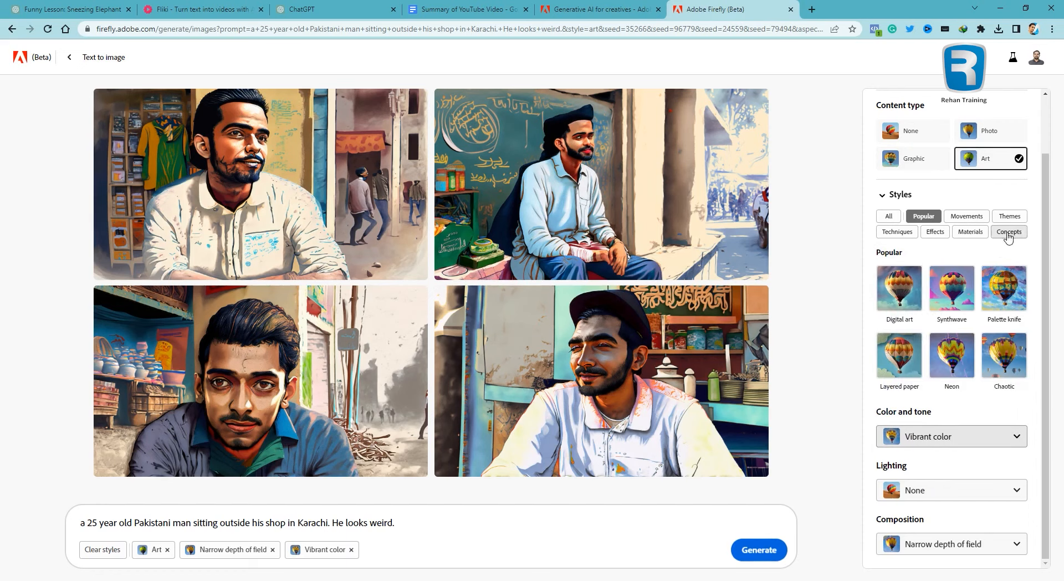
Step: Look through all the styles, find the Cyberpunk style by searching the page for "cyber", and apply it
click(888, 217)
scroll(969, 408, down, 7)
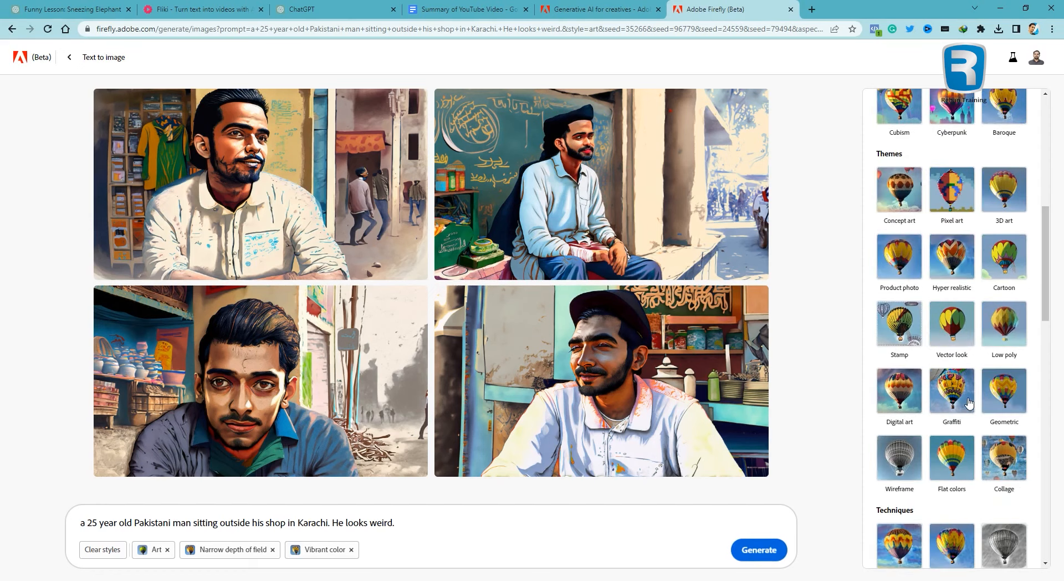
scroll(969, 403, down, 4)
scroll(964, 398, down, 3)
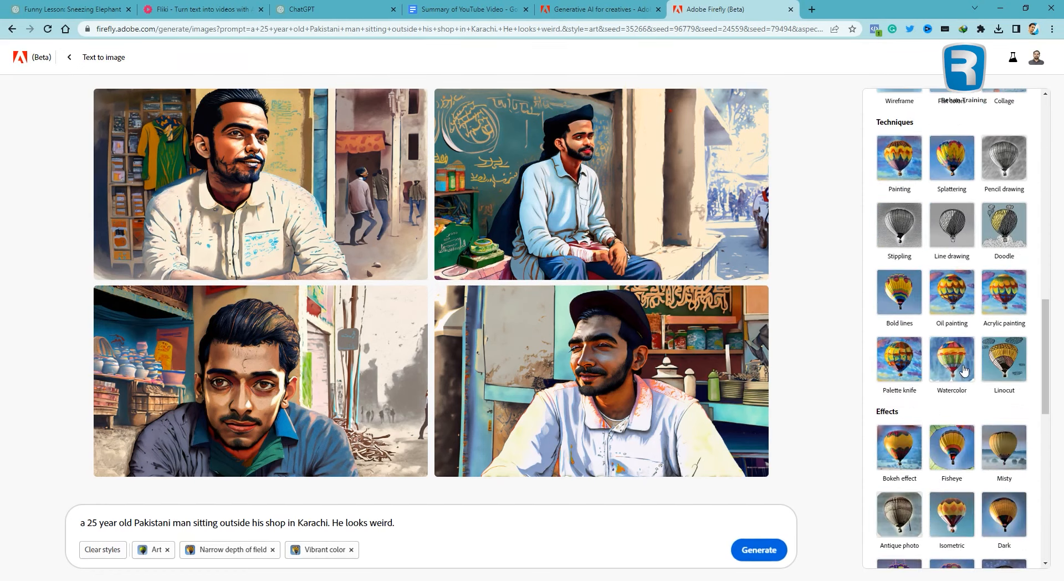
scroll(955, 391, down, 3)
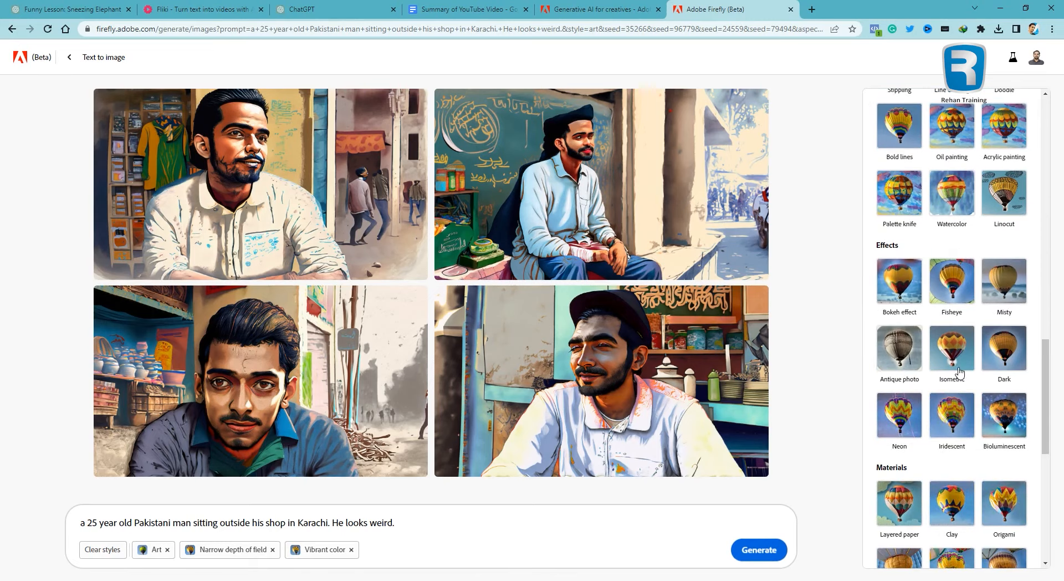
scroll(957, 379, down, 3)
scroll(955, 382, down, 2)
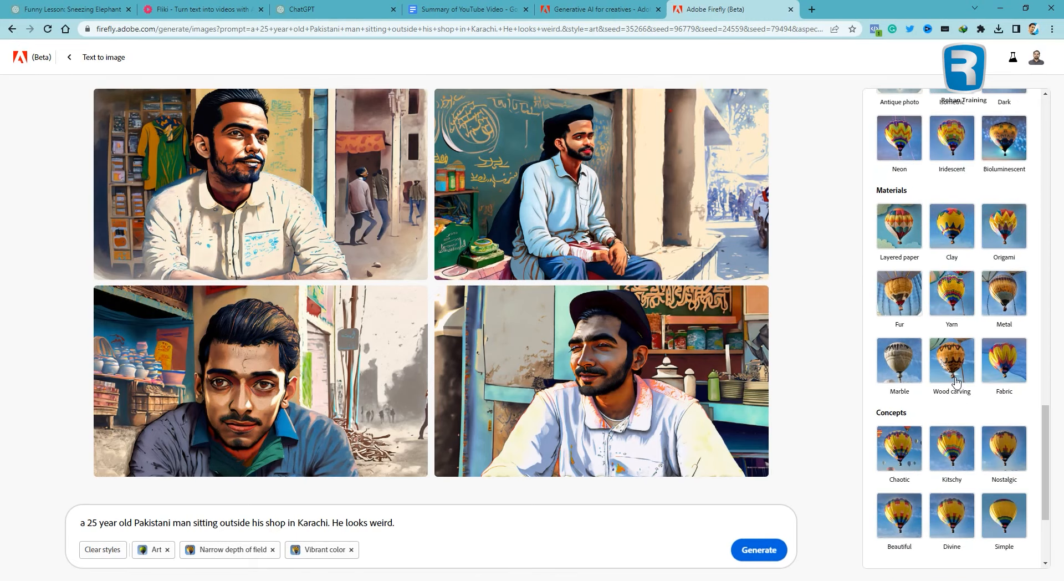
key(ctrl+f)
text(cyber)
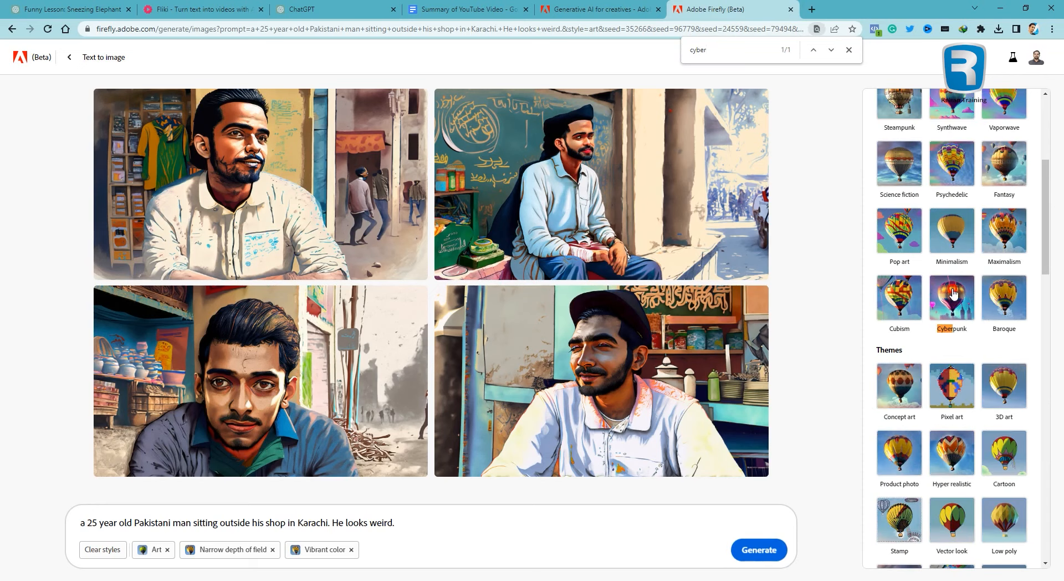
click(954, 294)
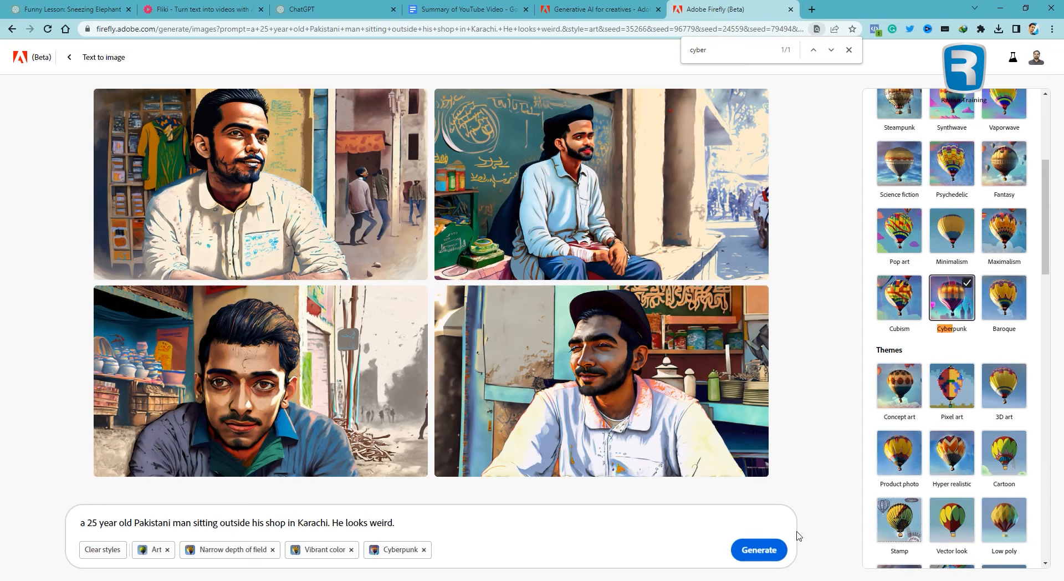
Step: Generate the images with the chosen styles and view the second result enlarged
click(762, 551)
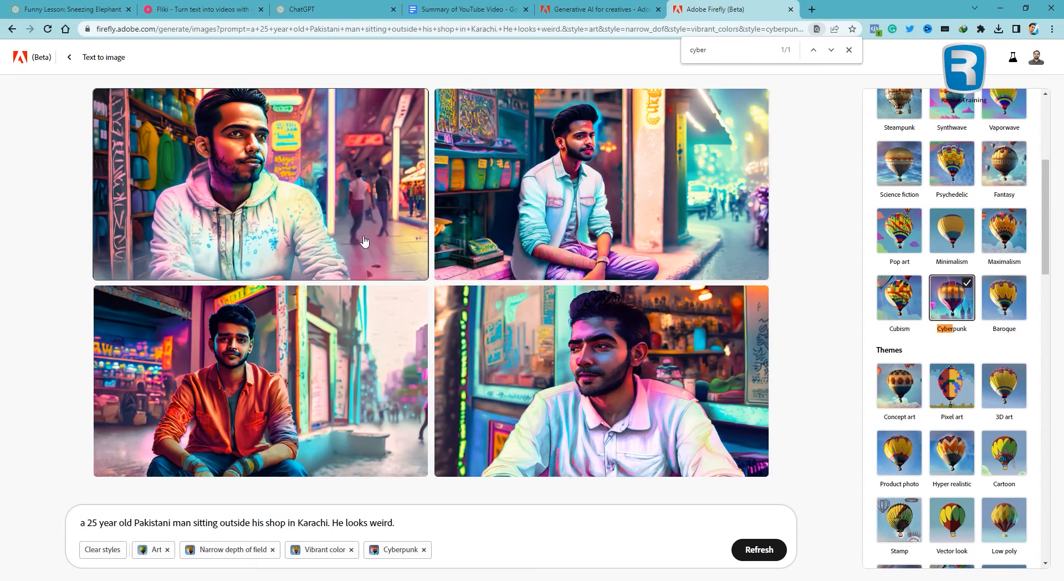
click(537, 184)
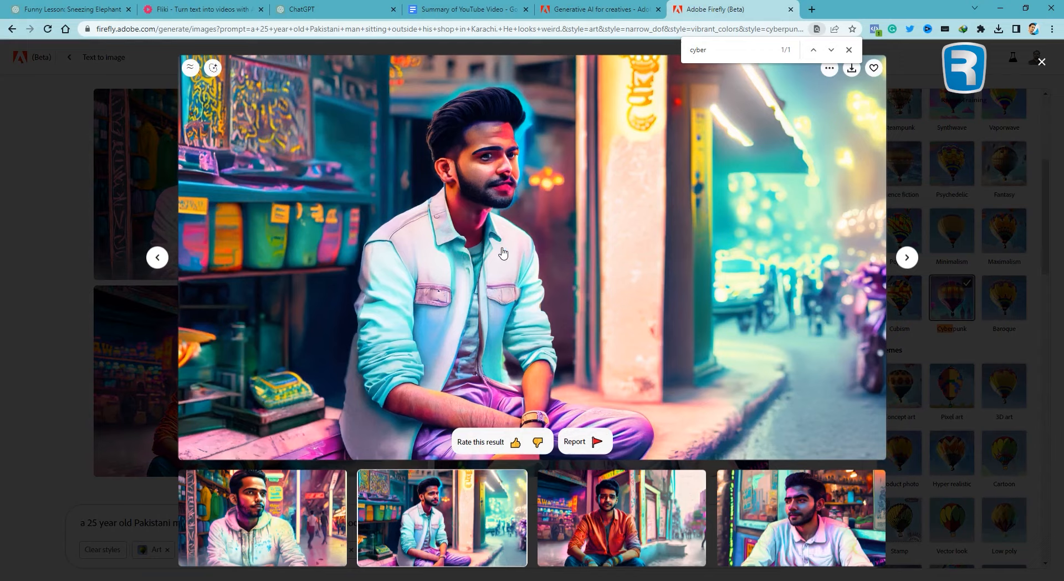
key(Escape)
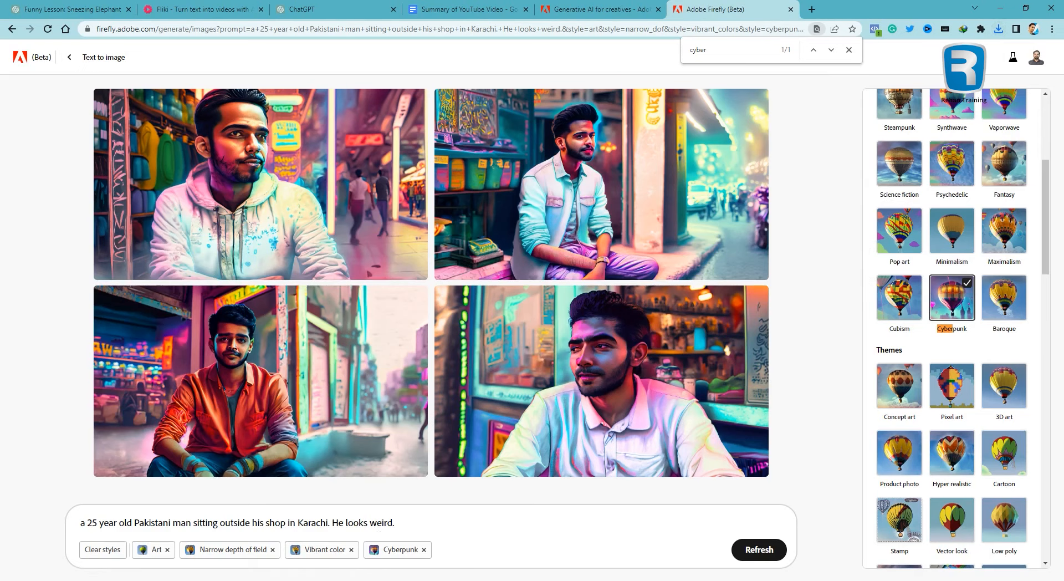
Step: Clear the image prompt and consult the Urdu story in the Summary of YouTube Video document for the next scene
triple_click(383, 520)
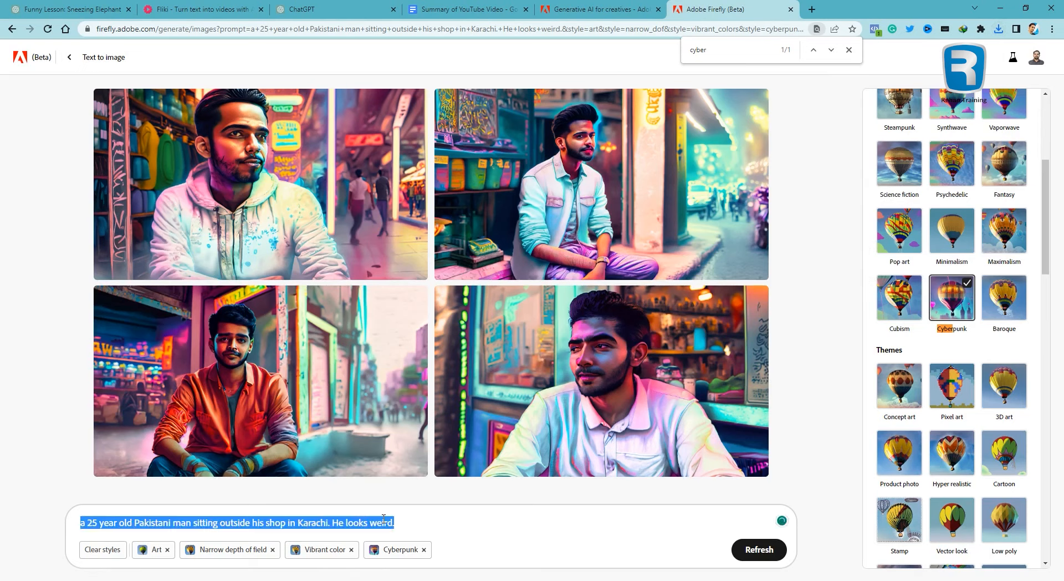
key(ctrl+x)
click(469, 9)
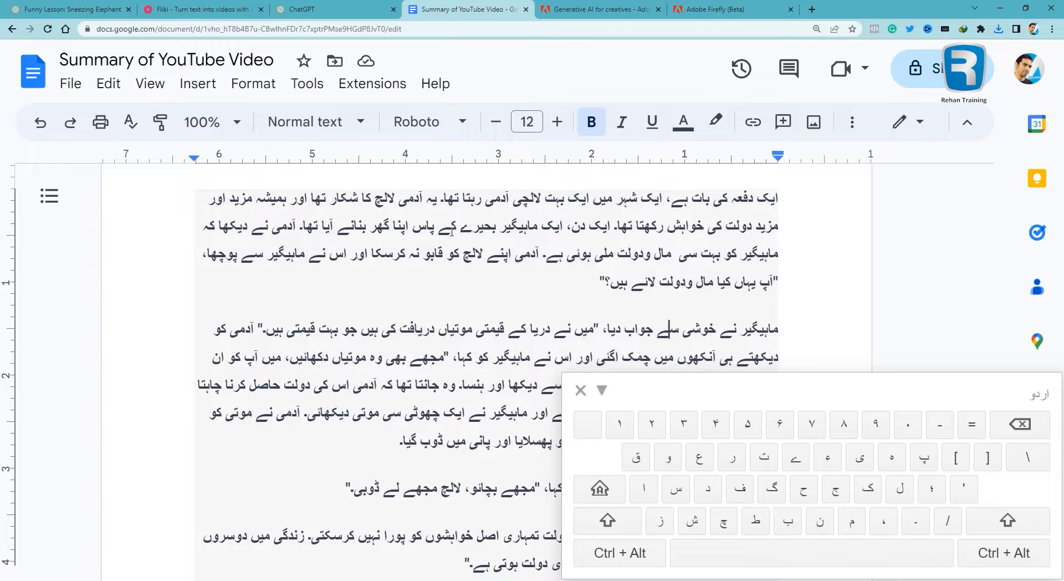
Step: Back in Firefly, write the prompt "A fisher man comes with jewels in his hand to a 25 year old Pakistani man."
text(A)
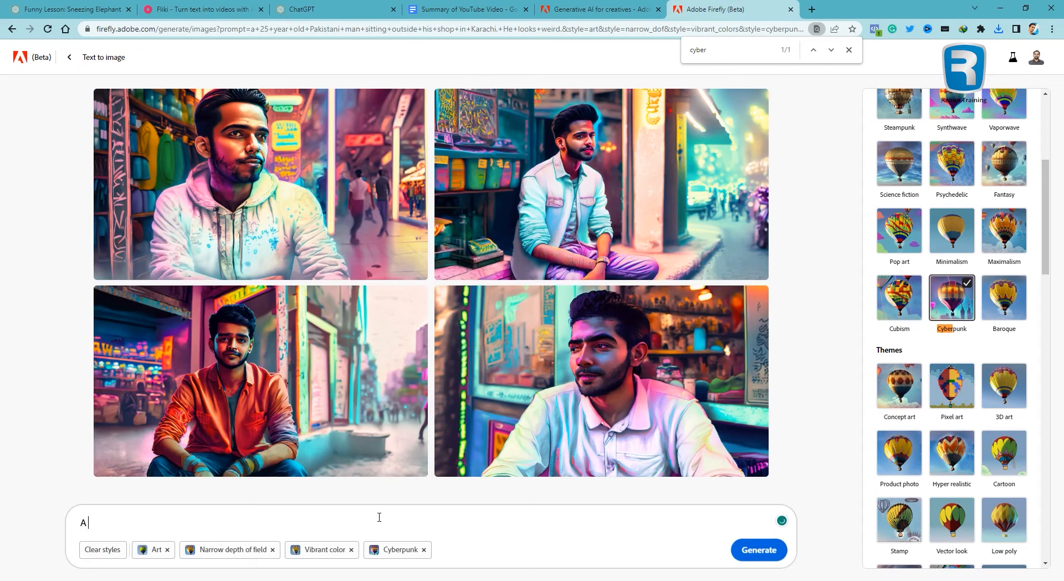
text( ca)
key(BackSpace)
key(BackSpace)
text(fisher man comes with jeww)
key(BackSpace)
text(els in his hand to a 25 year old Pakistani man.)
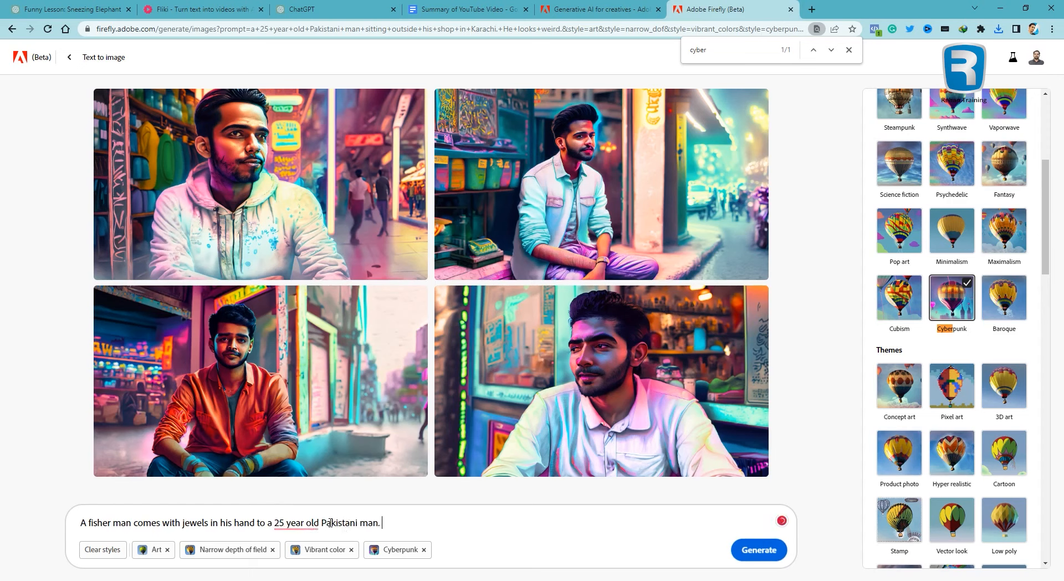
mouse_move(297, 523)
click(298, 470)
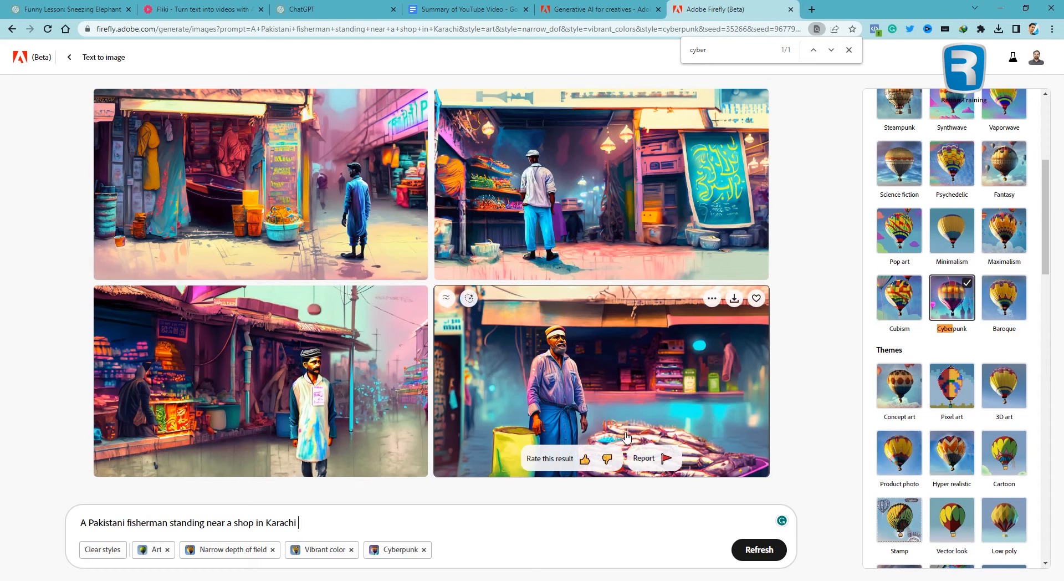
Step: Enlarge the first fisherman image and save it in Kids Story, prefixing the suggested file name with "Pic 2 - "
click(335, 216)
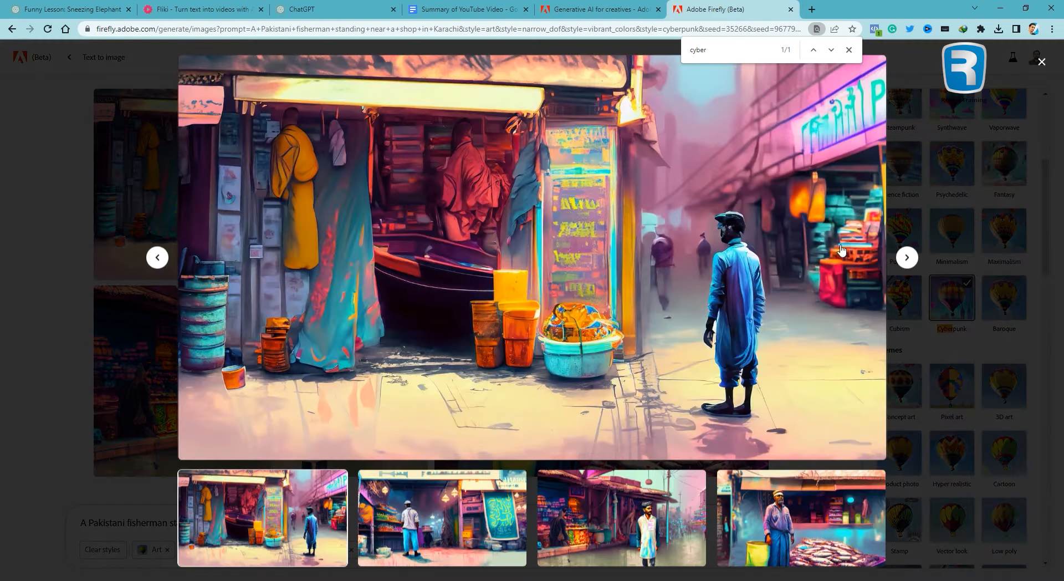
click(849, 49)
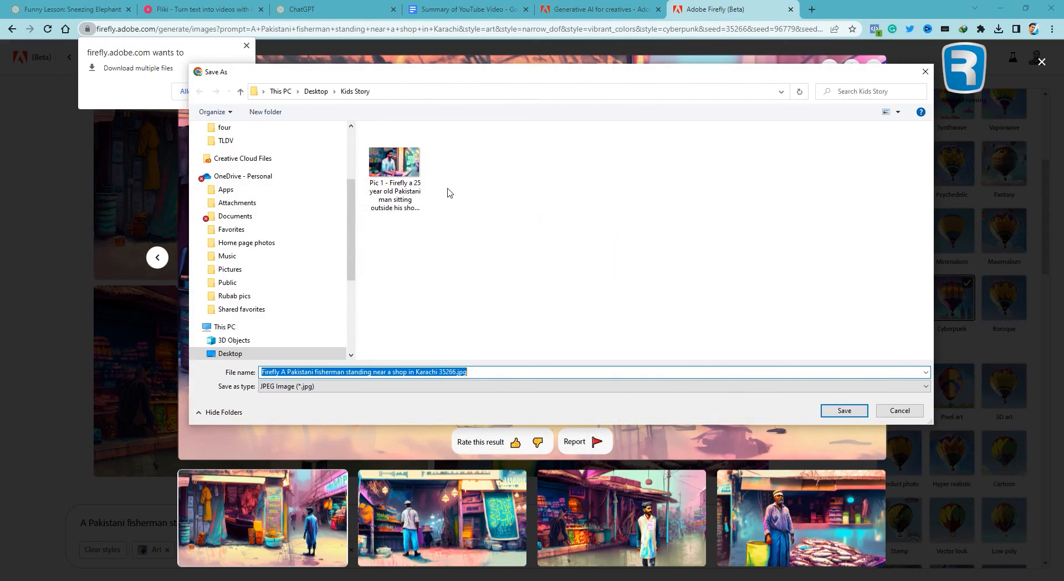
key(Home)
text(Pic 2 )
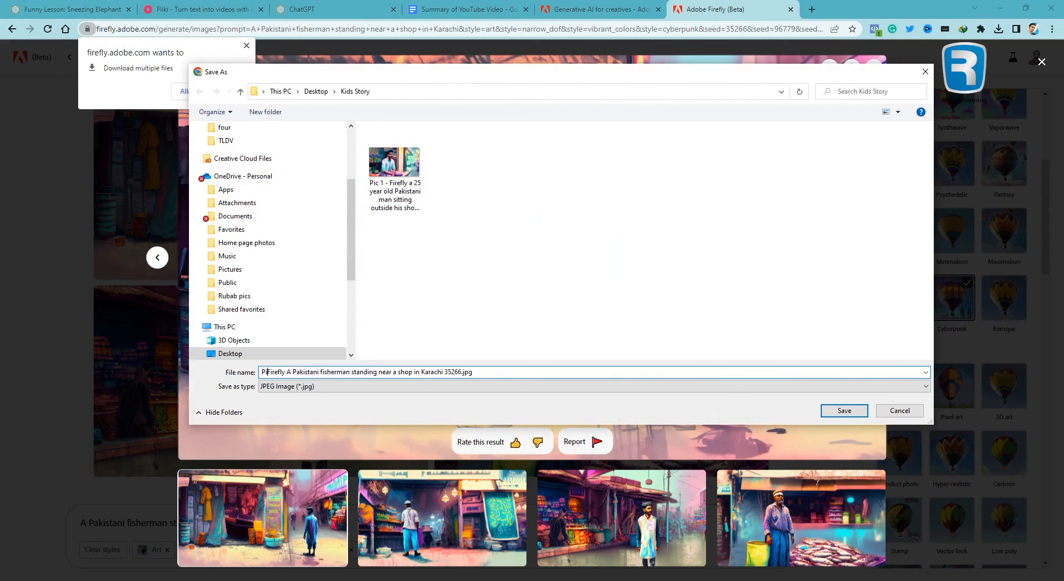
text(-)
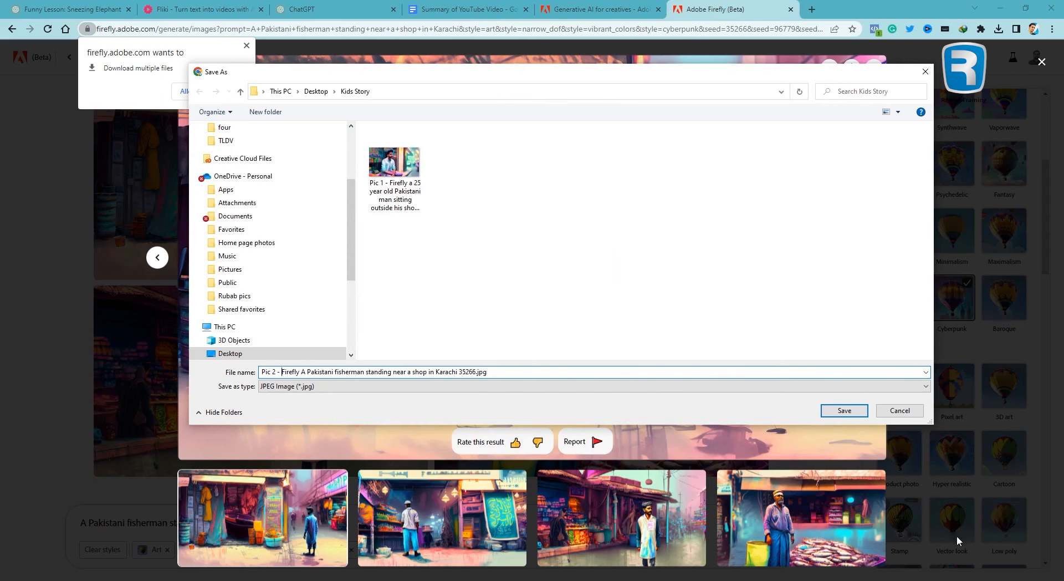
click(840, 410)
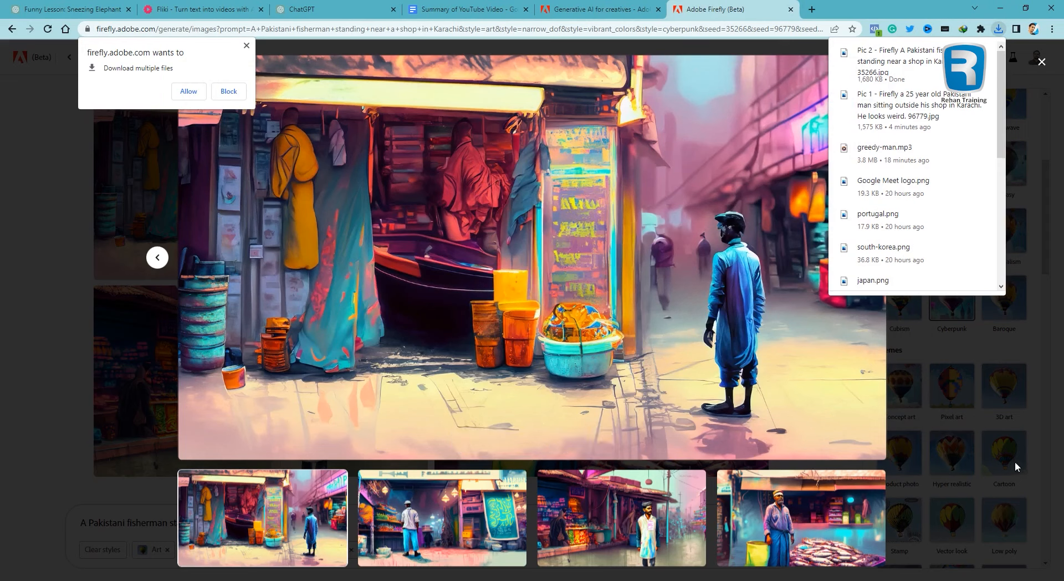
Step: Block the site's multiple-file downloads and generate images similar to the enlarged fisherman picture
click(220, 96)
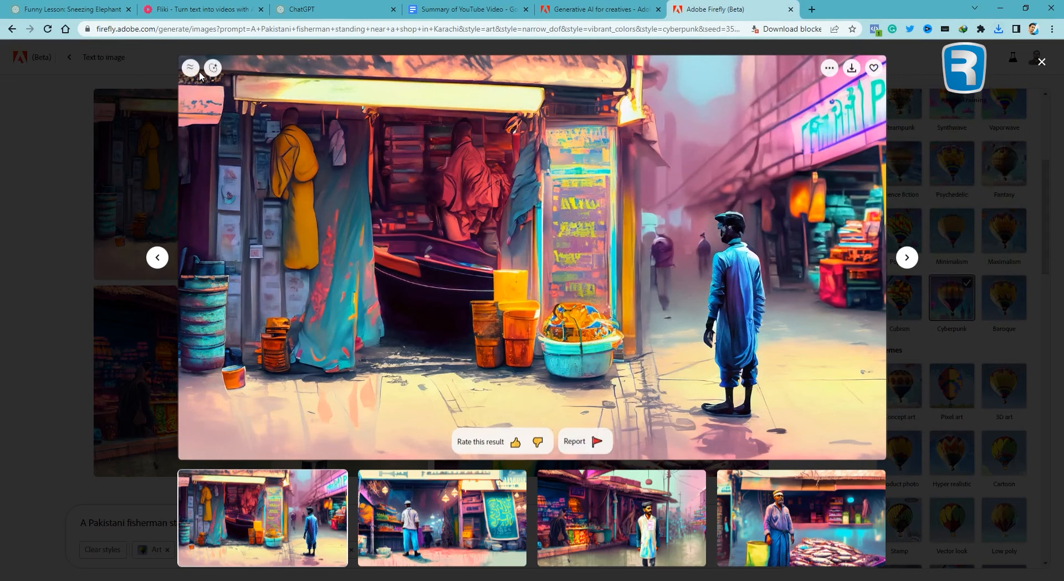
click(191, 68)
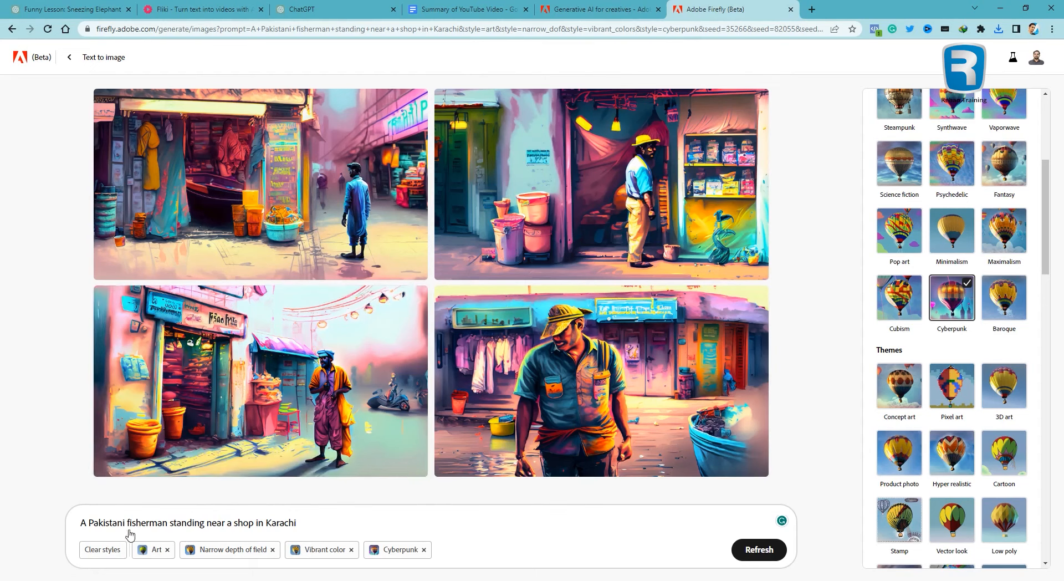
Step: Replace the prompt with "A 25 year old Pakistan man talking to a fisherman outside his shop in Karachi" and generate the images
triple_click(241, 525)
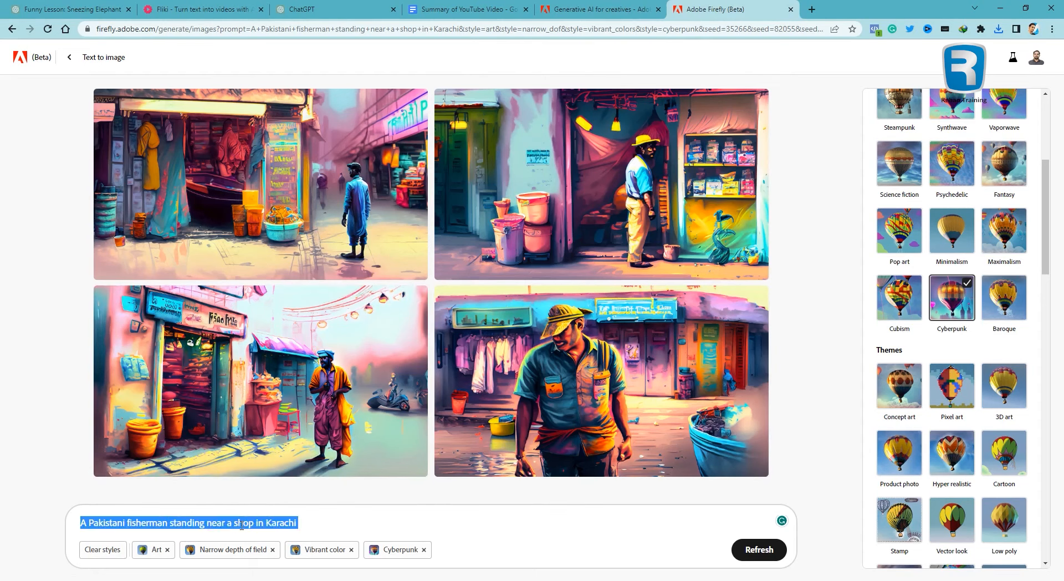
click(241, 525)
triple_click(242, 525)
key(BackSpace)
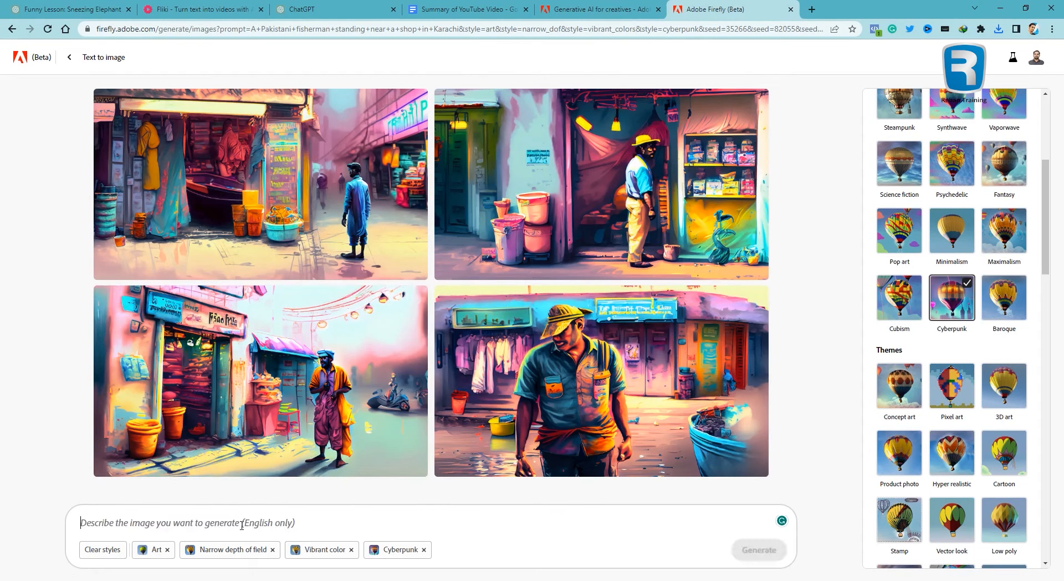
text(A 2)
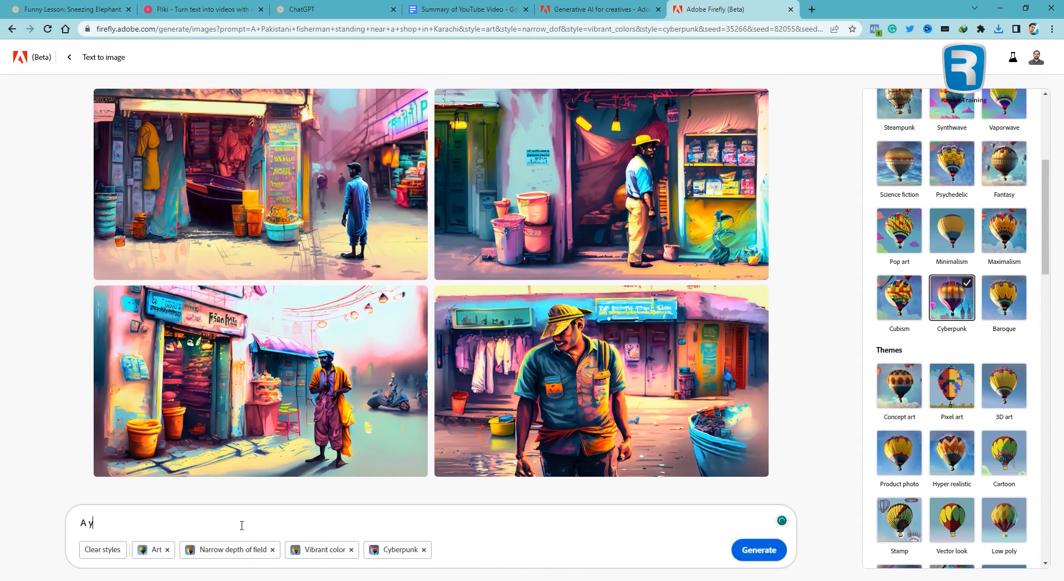
text(5 year old Pakistan man talking )
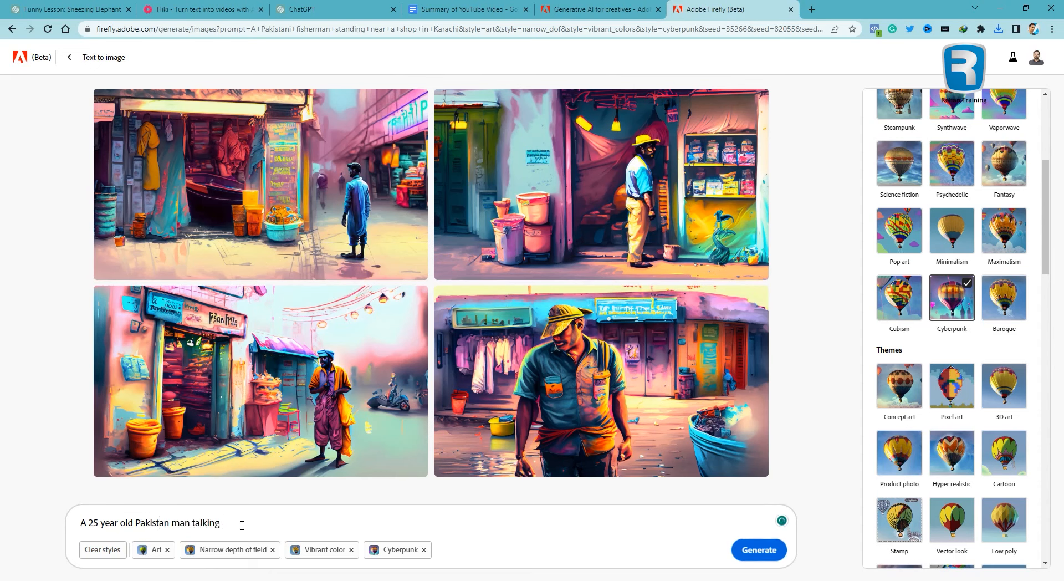
text(to)
text( a fishe)
text(rman o)
text(u)
text(tside )
text(is)
key(BackSpace)
text(hi)
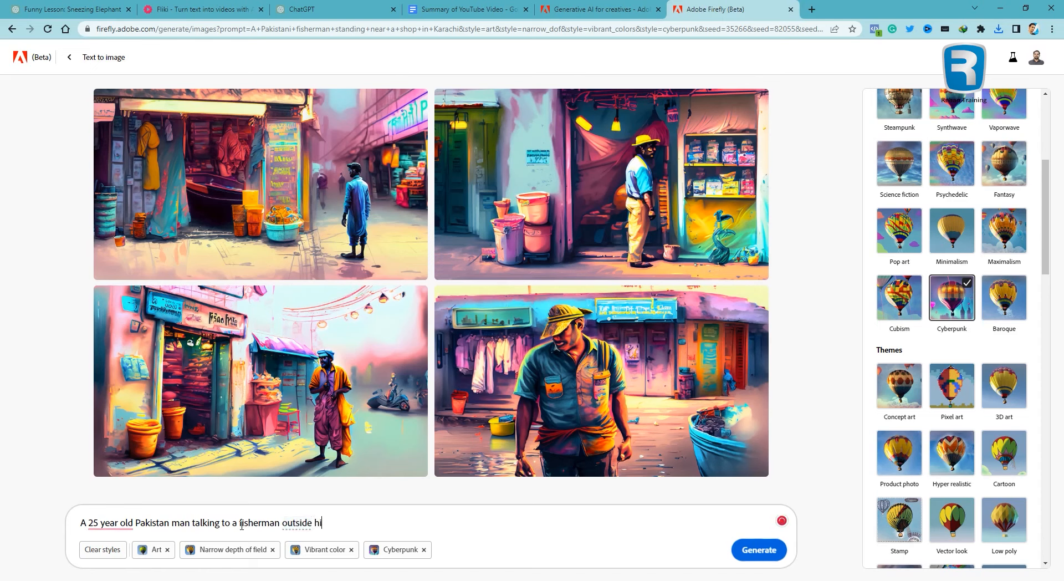
text(s shop in Karachi)
key(Return)
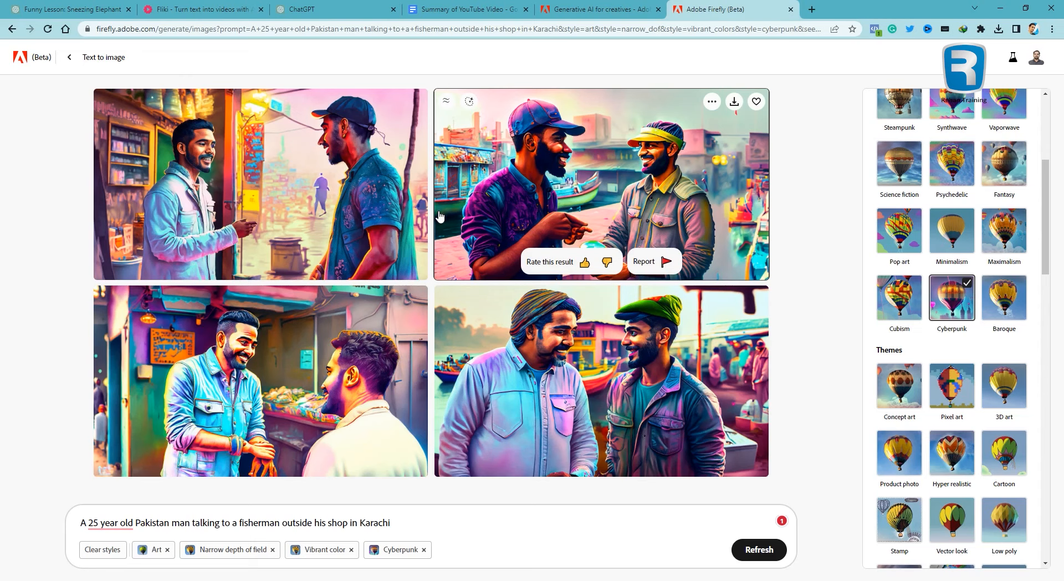
Step: Switch to the Greedy man project in Premiere Pro and examine the full sequence and the segments of its voiceover track
click(361, 465)
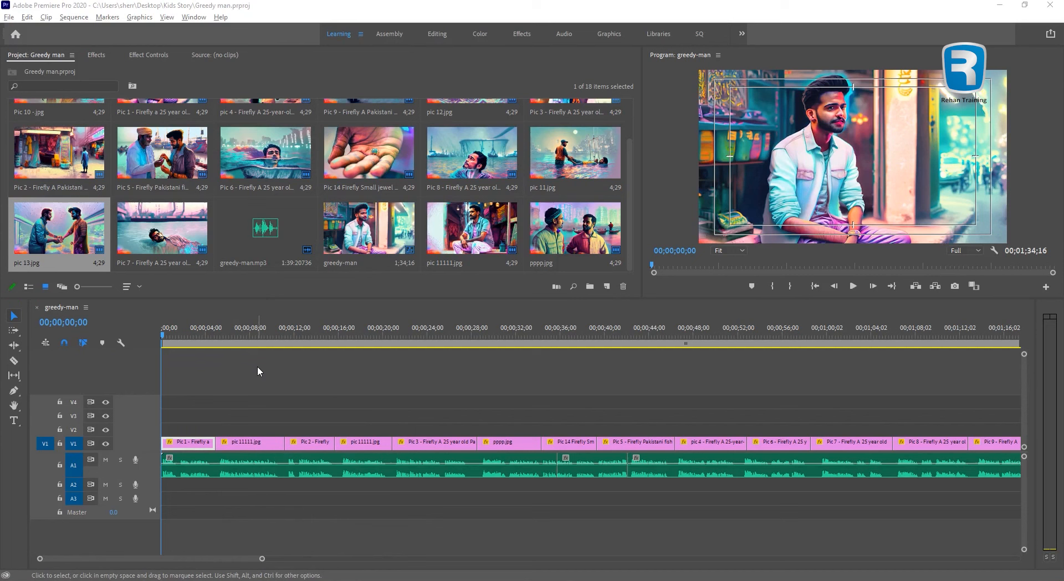
drag(261, 561, 347, 559)
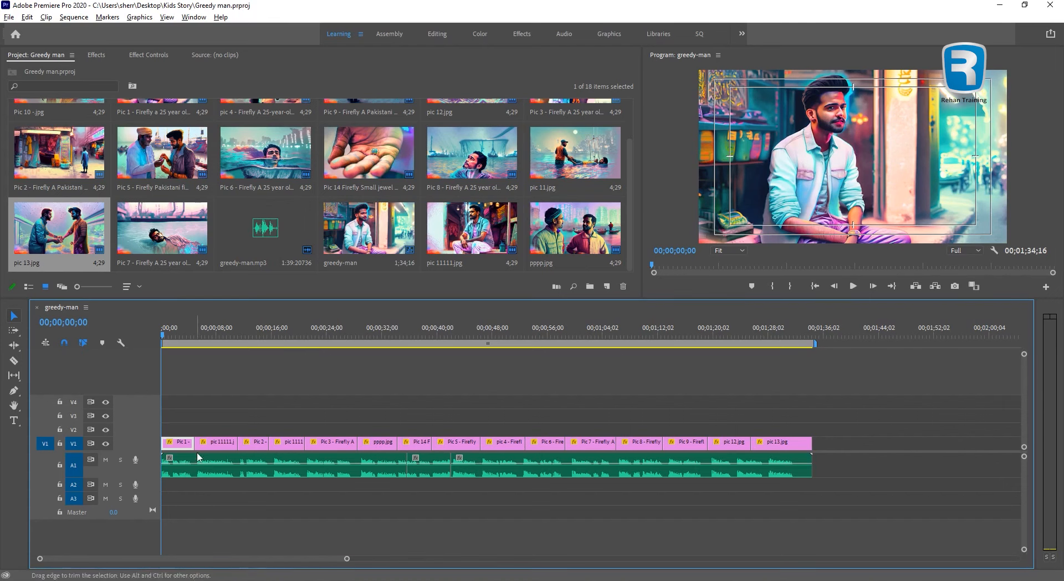
click(183, 476)
click(446, 475)
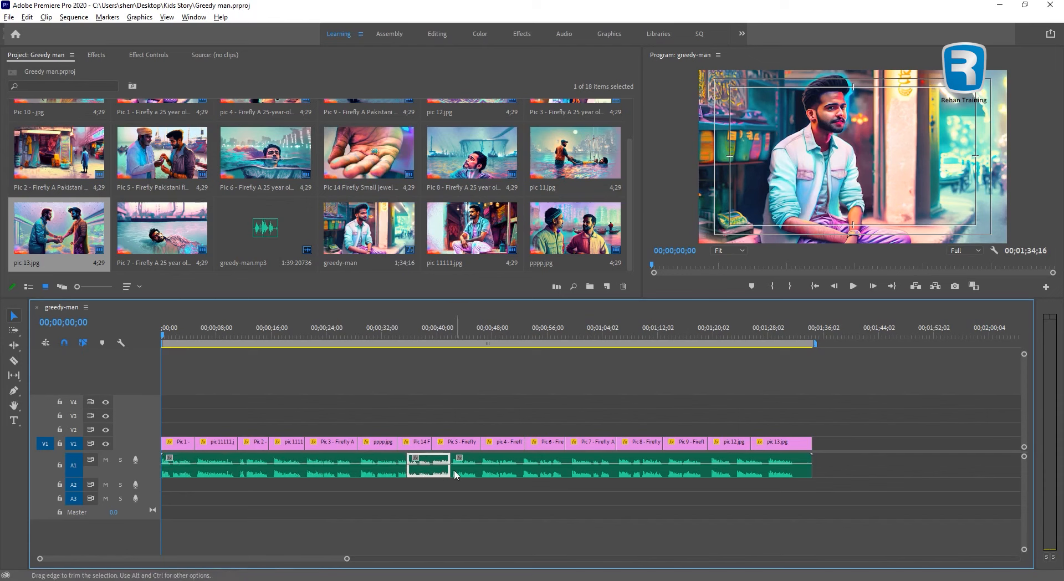
click(458, 475)
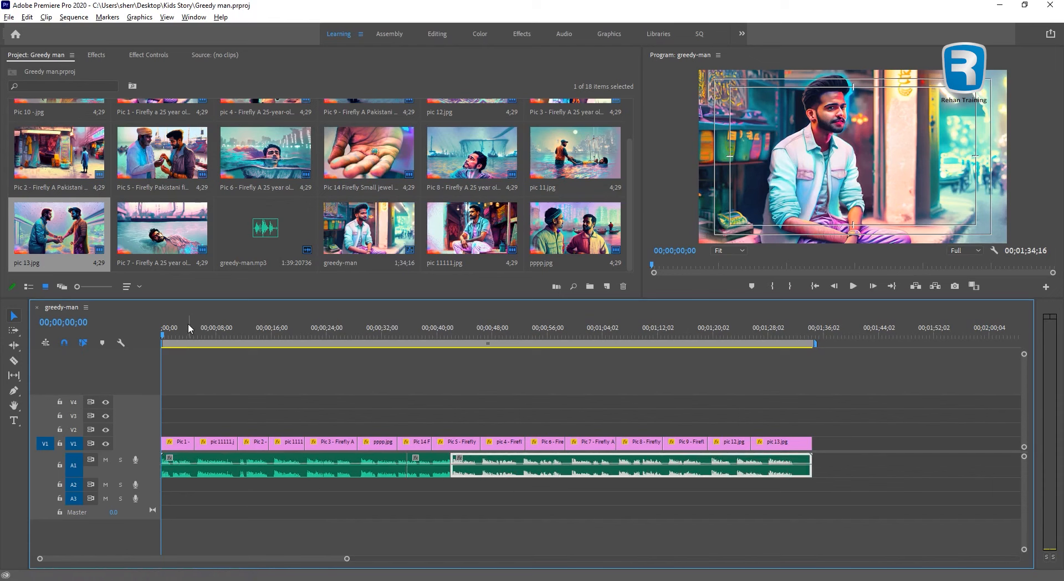
Step: Play the greedy-man sequence from the start to preview the images with the voiceover, stopping after about 15 seconds
key(space)
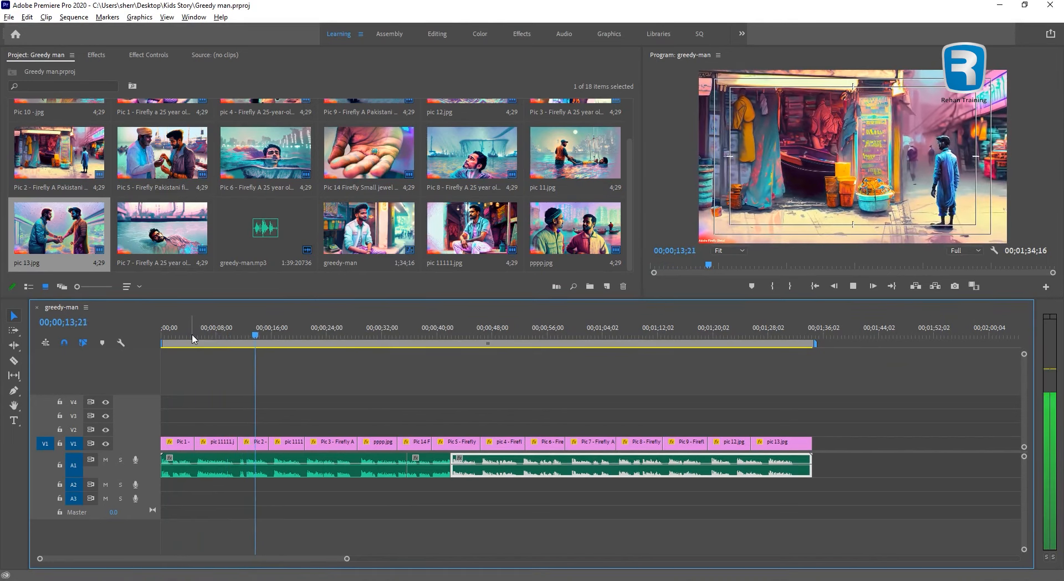
key(space)
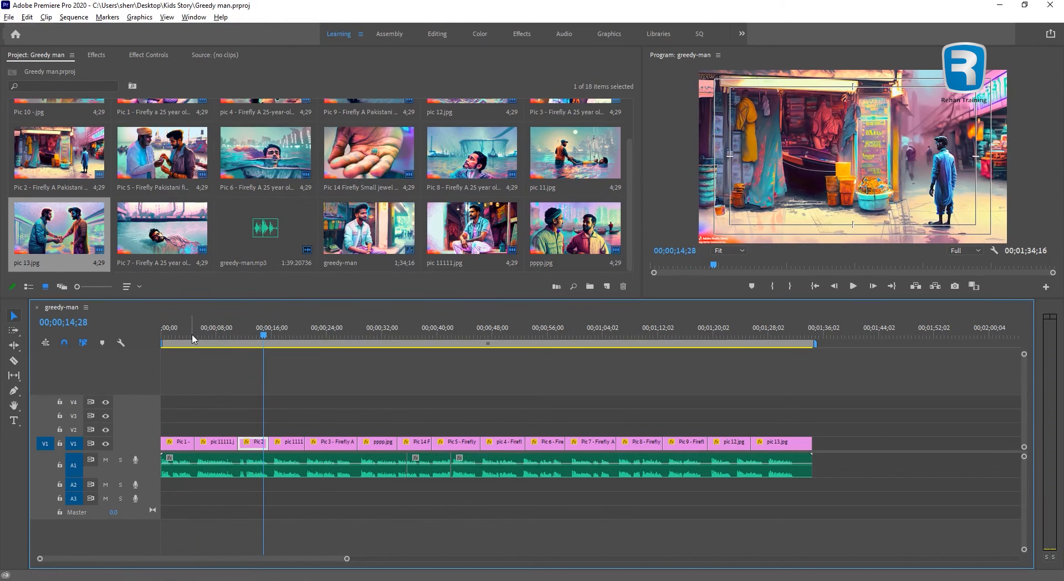